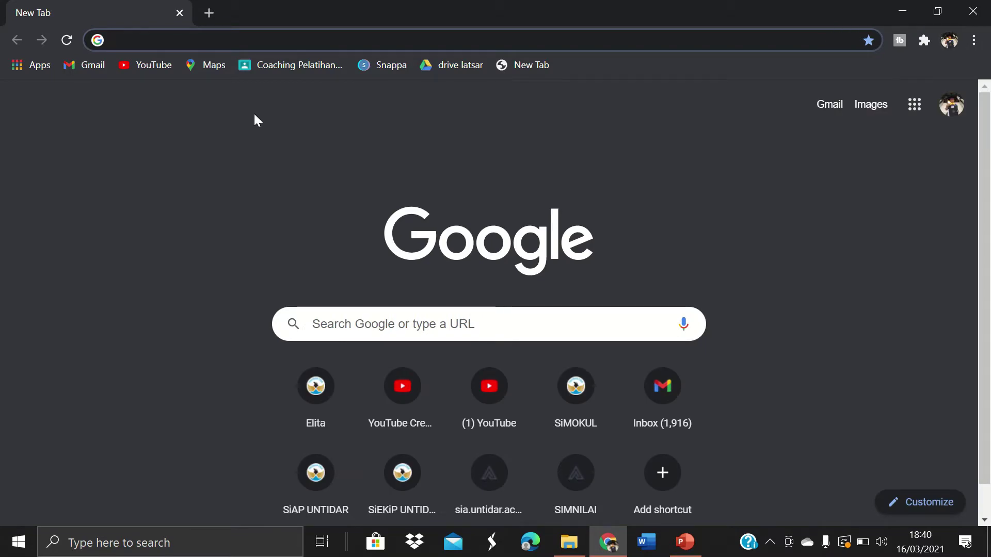
# Load studio.youtube.com and scroll the Channel dashboard showing 1,006 subscribers and latest video figures
pyautogui.write('studio.youtube.com')
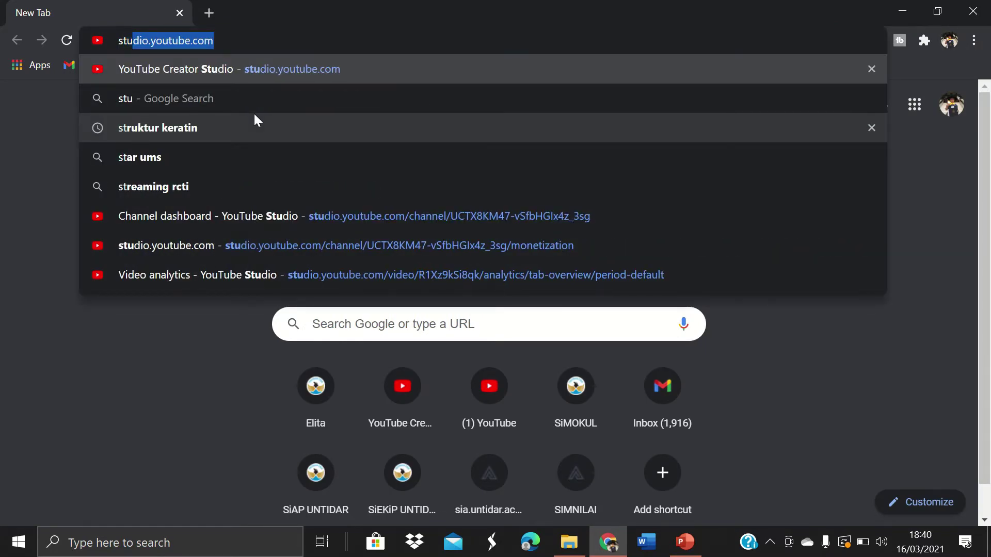
pyautogui.press('Return')
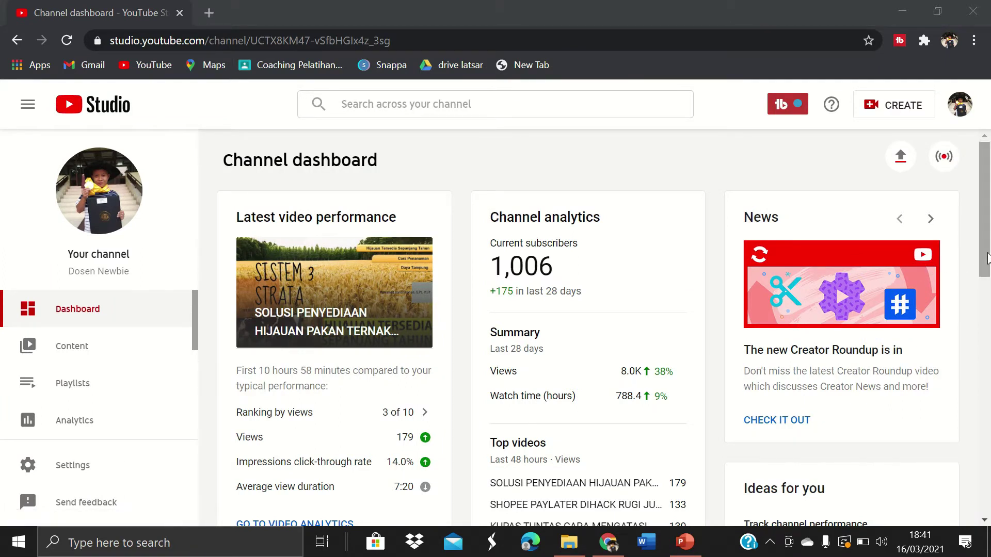
pyautogui.scroll(-1, 565, 239)
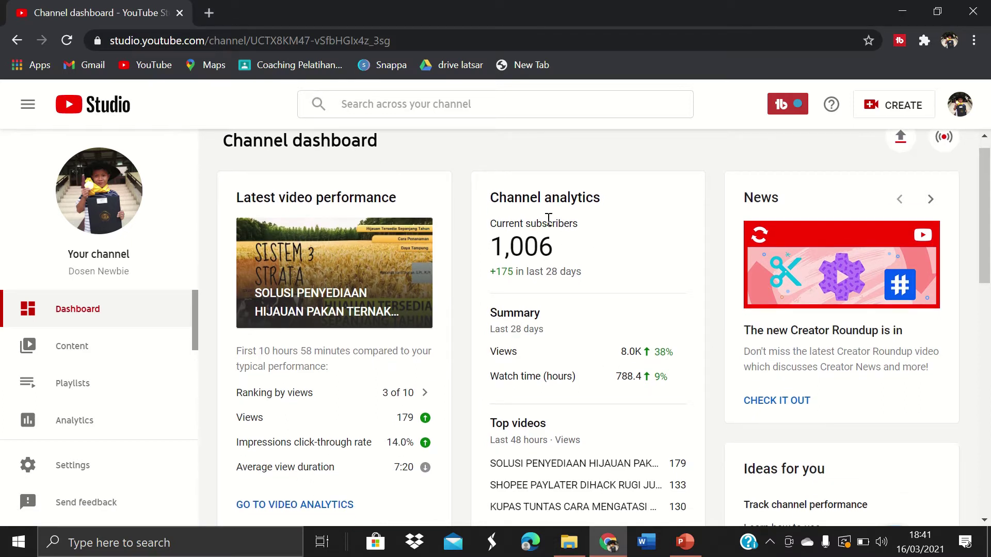
pyautogui.scroll(-1, 987, 183)
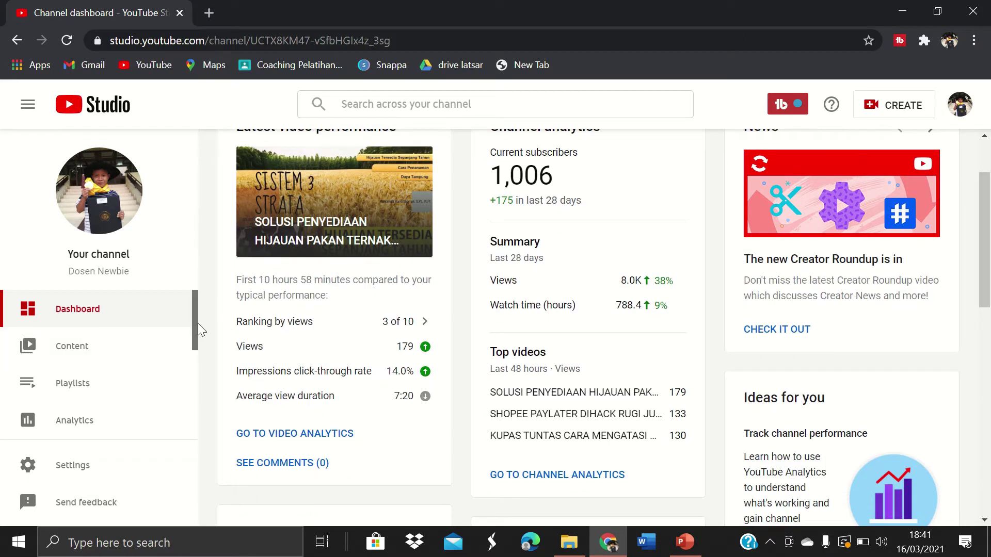
pyautogui.moveTo(200, 329); pyautogui.dragTo(199, 404)
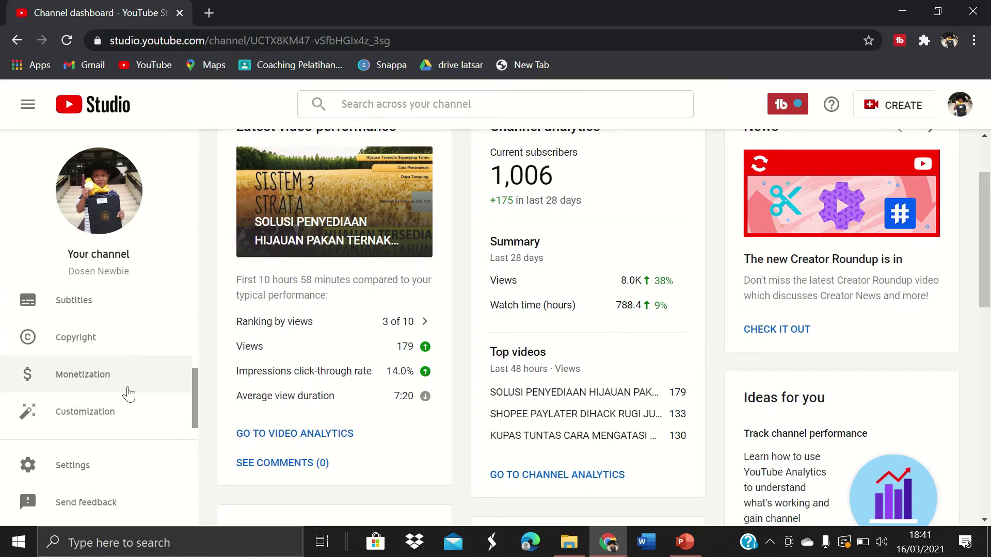
# Go to the Monetization page and apply now to the YouTube Partner Program
pyautogui.click(127, 390)
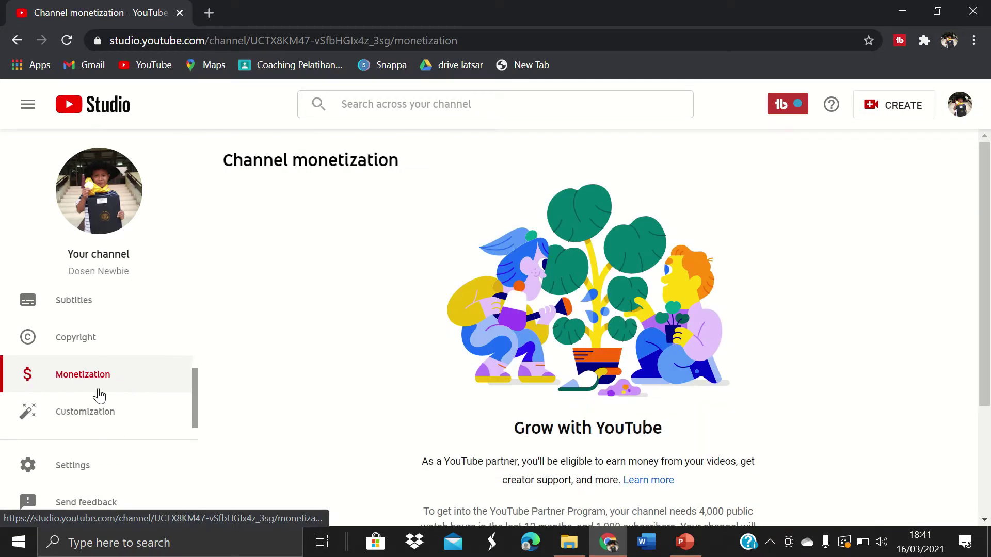
pyautogui.moveTo(985, 253); pyautogui.dragTo(989, 360)
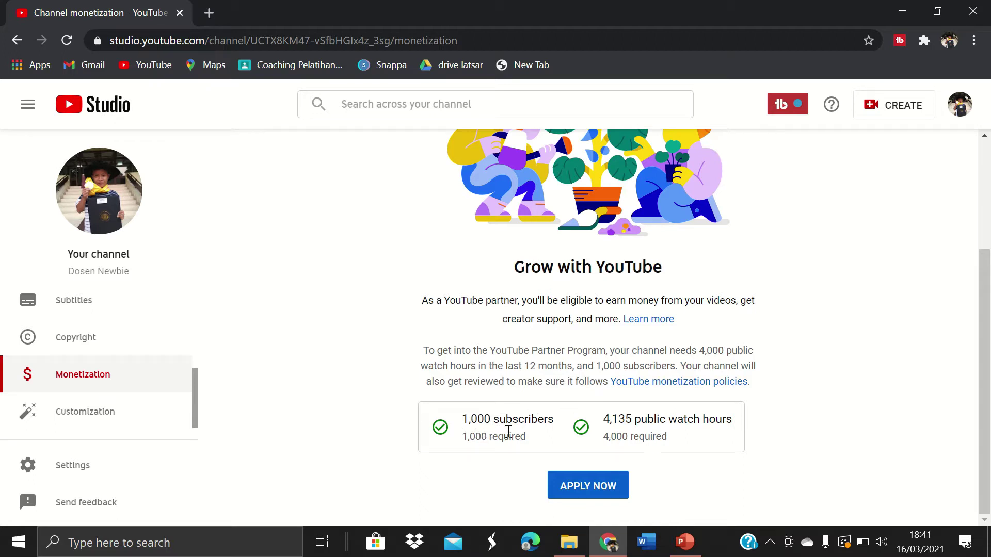
pyautogui.moveTo(616, 436)
pyautogui.click(567, 490)
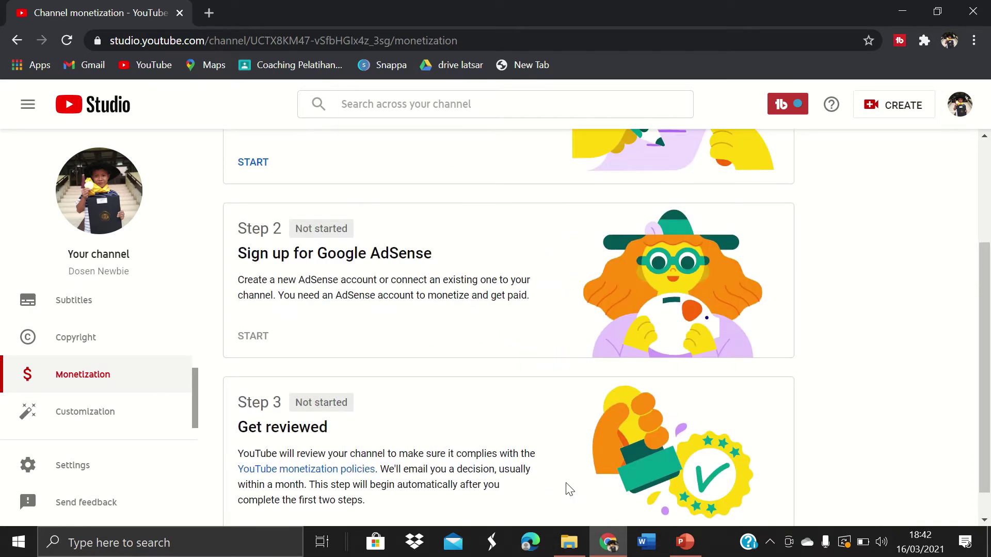
pyautogui.scroll(3, 508, 328)
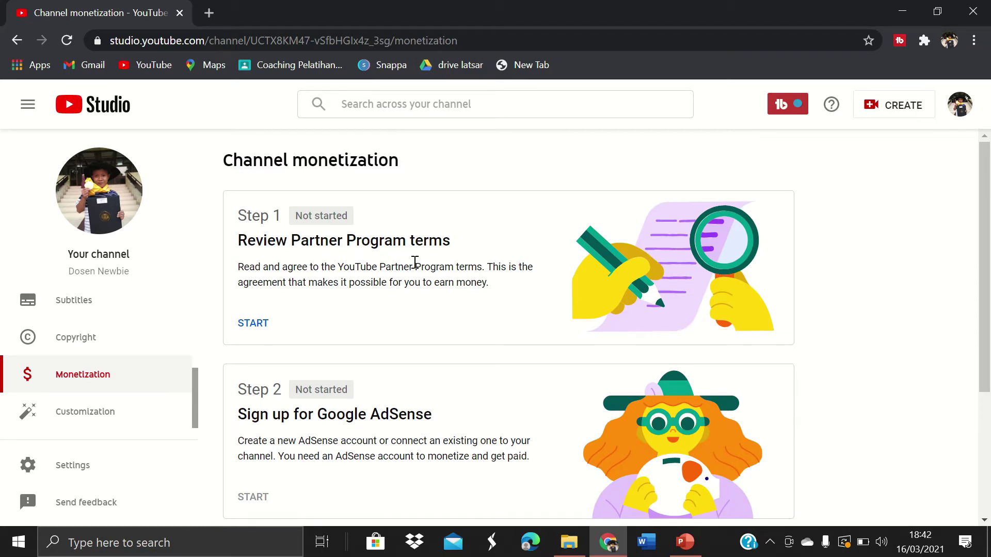
# Start Step 1, tick 'I accept the YouTube Partner Program terms' and accept the terms
pyautogui.click(250, 323)
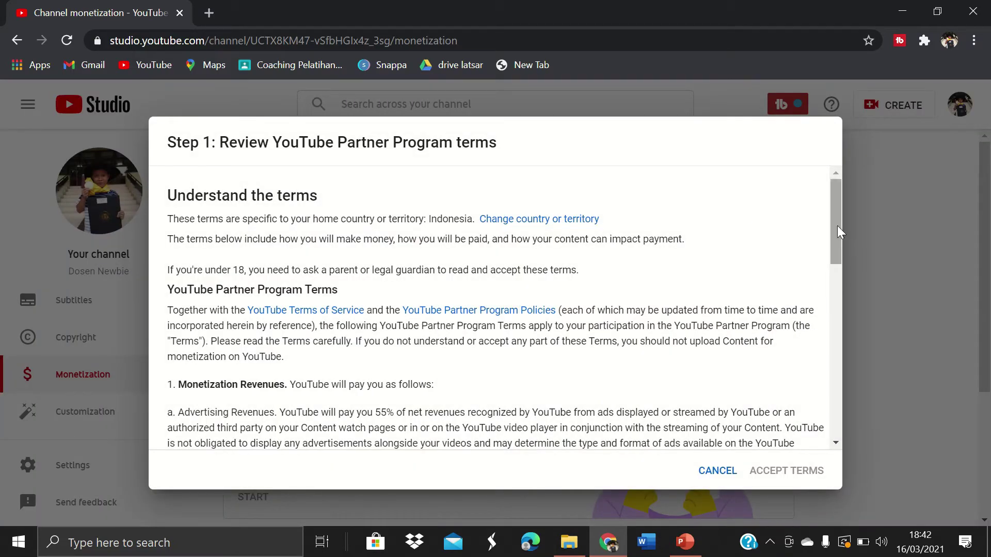
pyautogui.moveTo(837, 225); pyautogui.dragTo(854, 420)
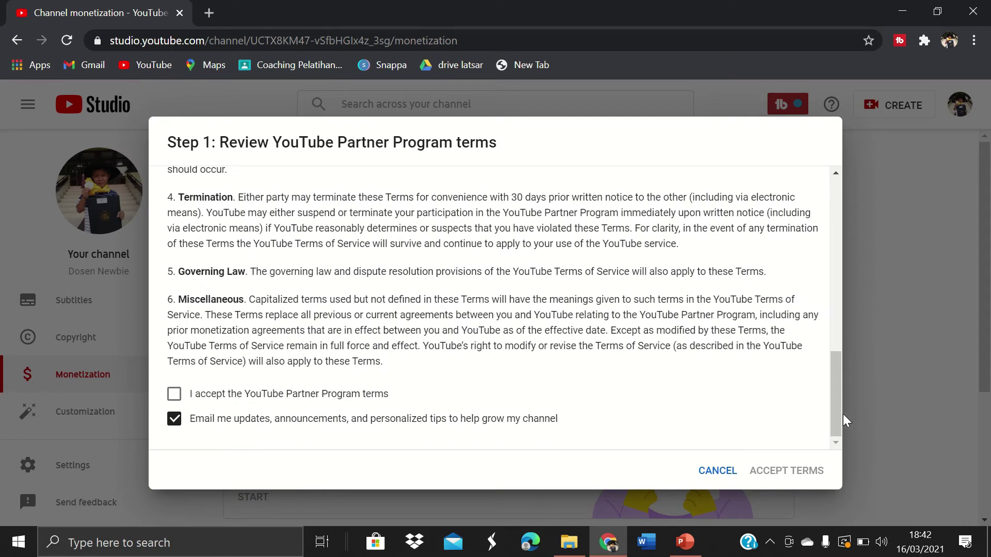
pyautogui.click(175, 401)
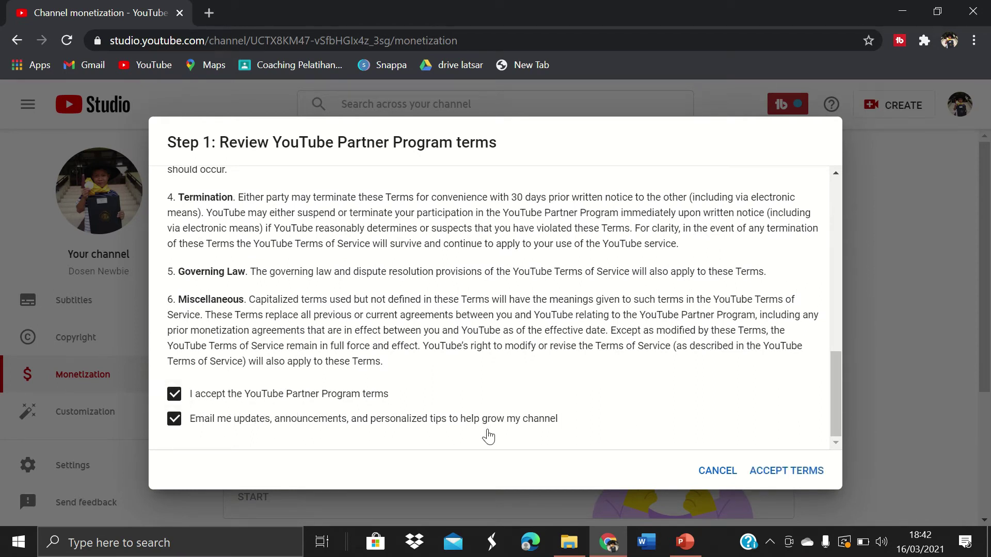
pyautogui.click(794, 472)
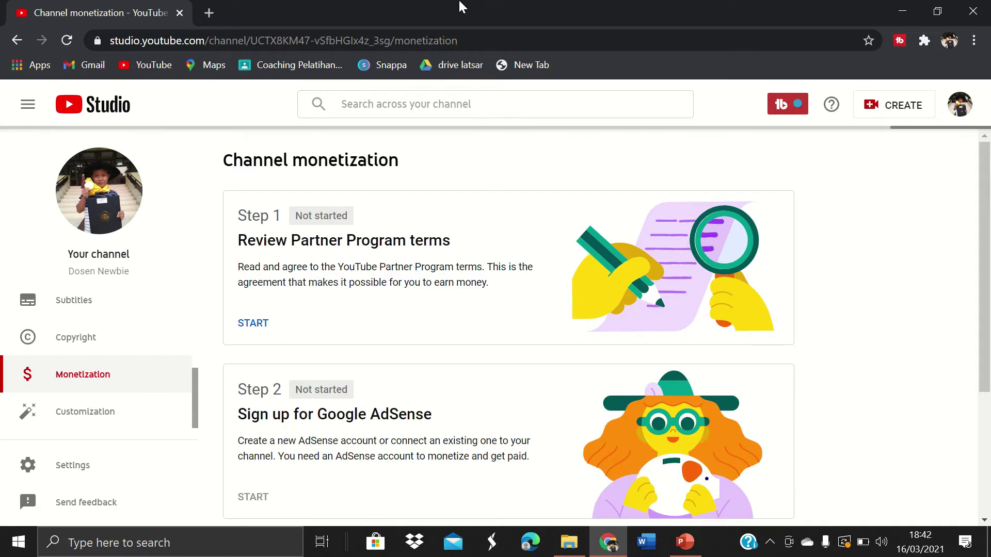
pyautogui.moveTo(550, 8)
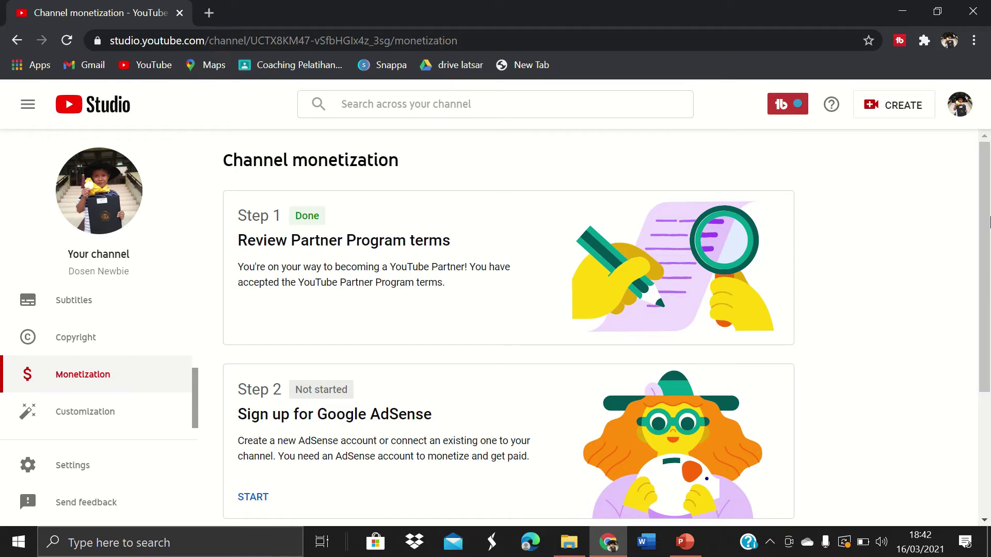
pyautogui.moveTo(990, 222); pyautogui.dragTo(990, 341)
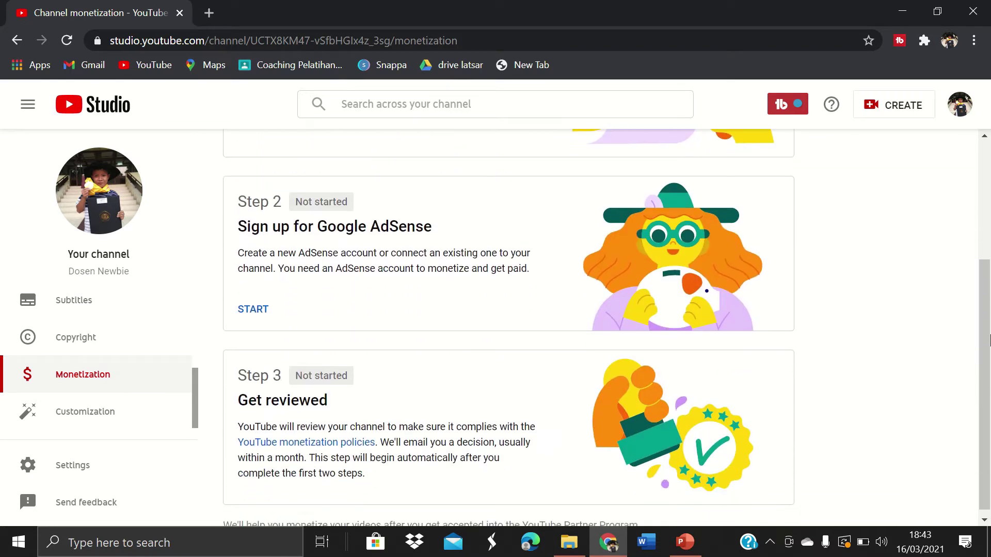
# Start Step 2 choosing 'No, I don't have an existing account' and continue to AdSense
pyautogui.click(254, 311)
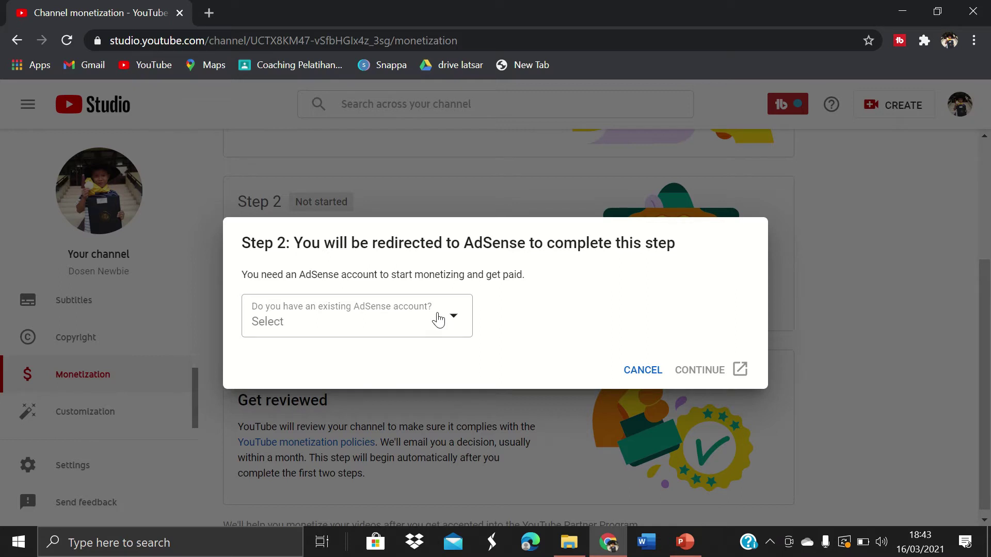
pyautogui.click(438, 319)
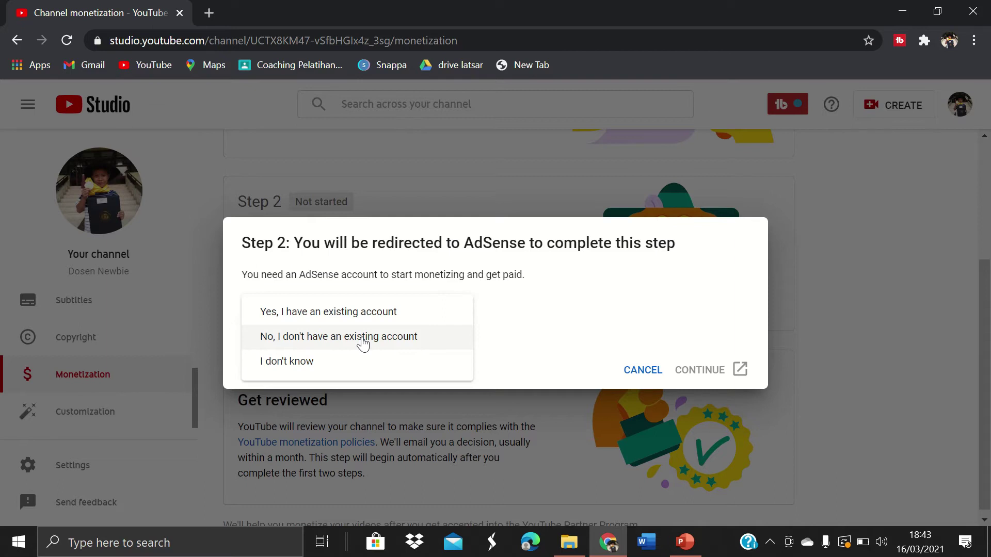
pyautogui.click(363, 342)
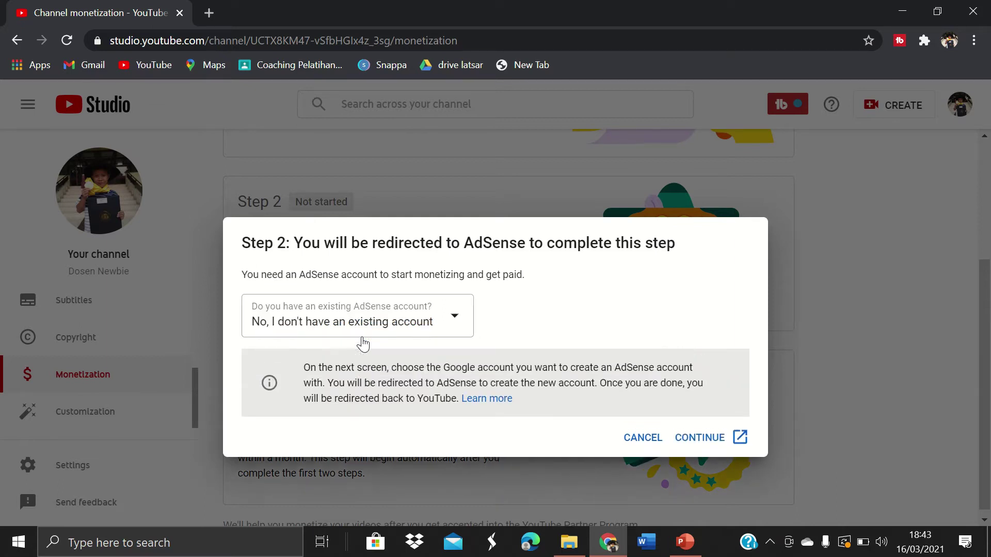
pyautogui.click(719, 437)
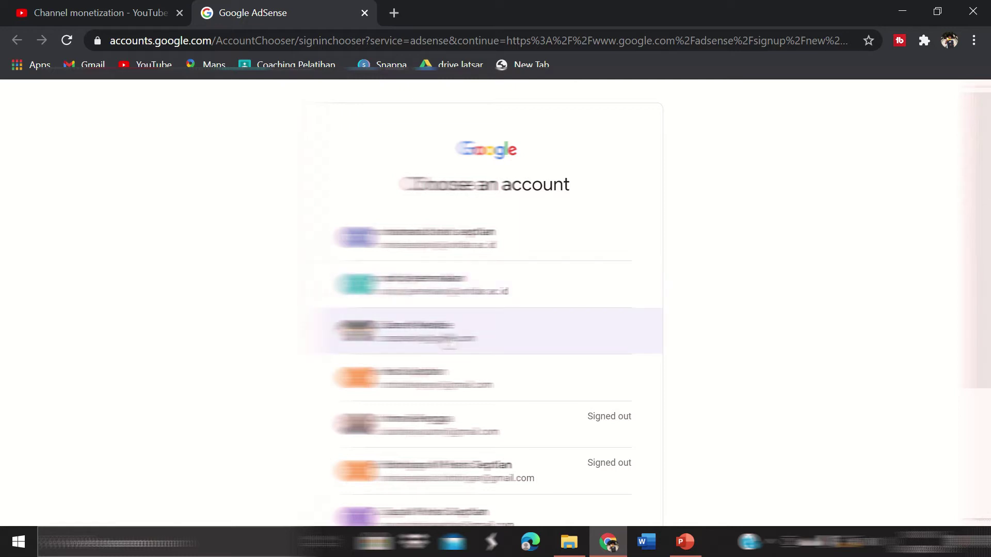
# Pick the channel's Google account, review the AdSense Sign Up page, and open a new tab
pyautogui.click(405, 335)
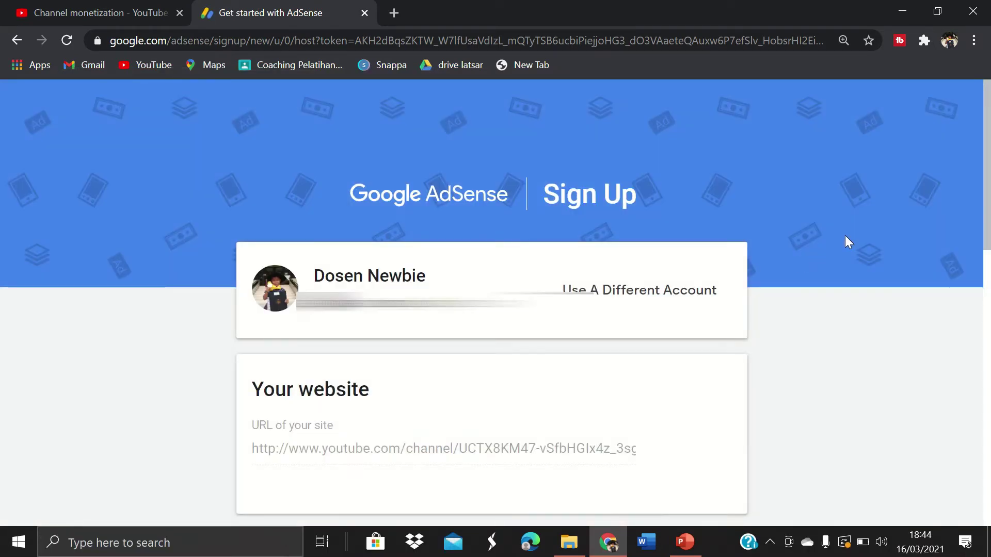
pyautogui.moveTo(988, 193); pyautogui.dragTo(987, 204)
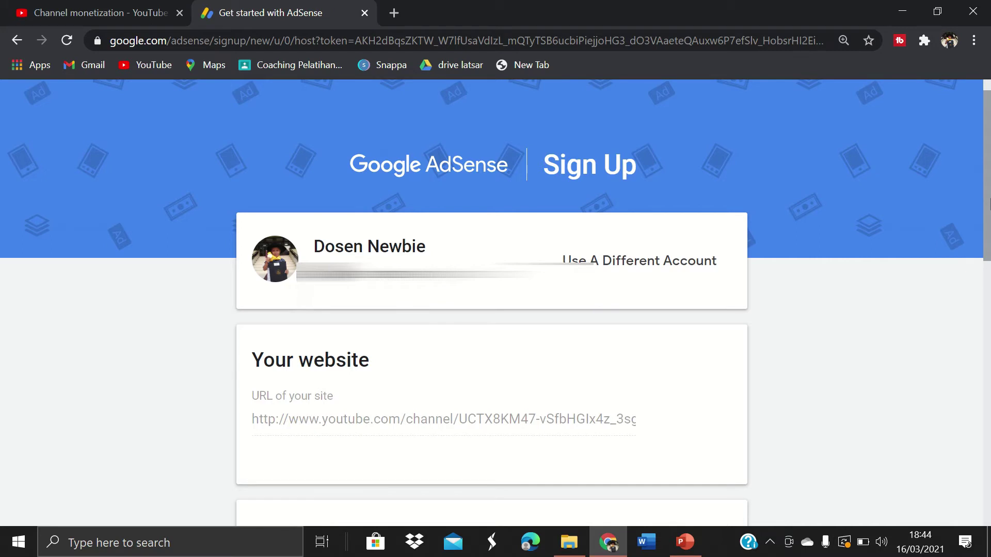
pyautogui.click(393, 13)
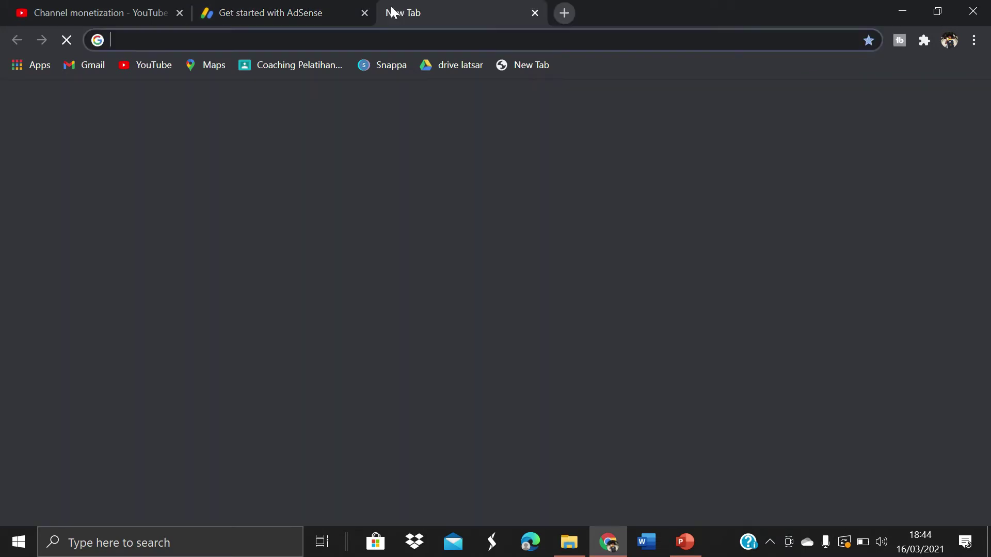
# Open the Dosen Newbie channel page from the YouTube account menu
pyautogui.click(152, 63)
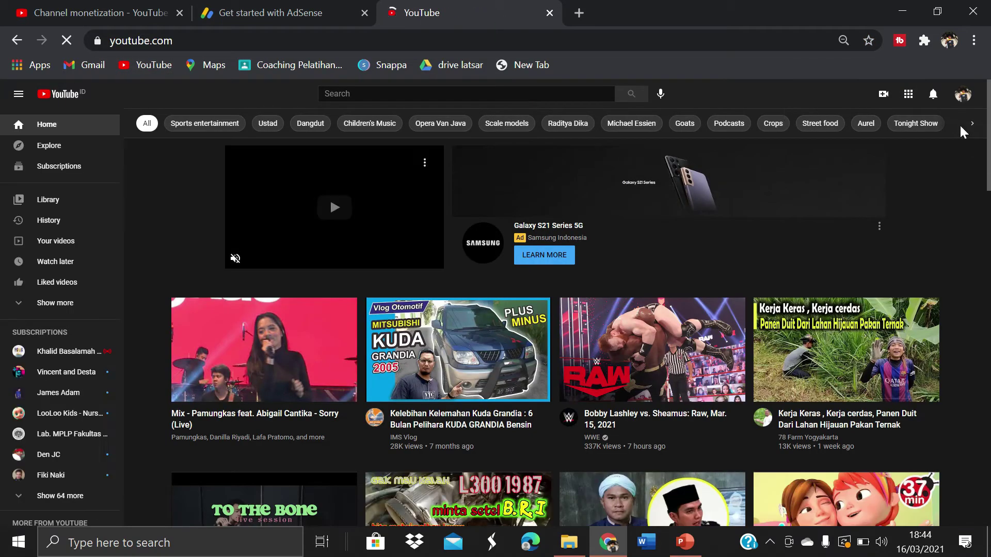
pyautogui.click(967, 98)
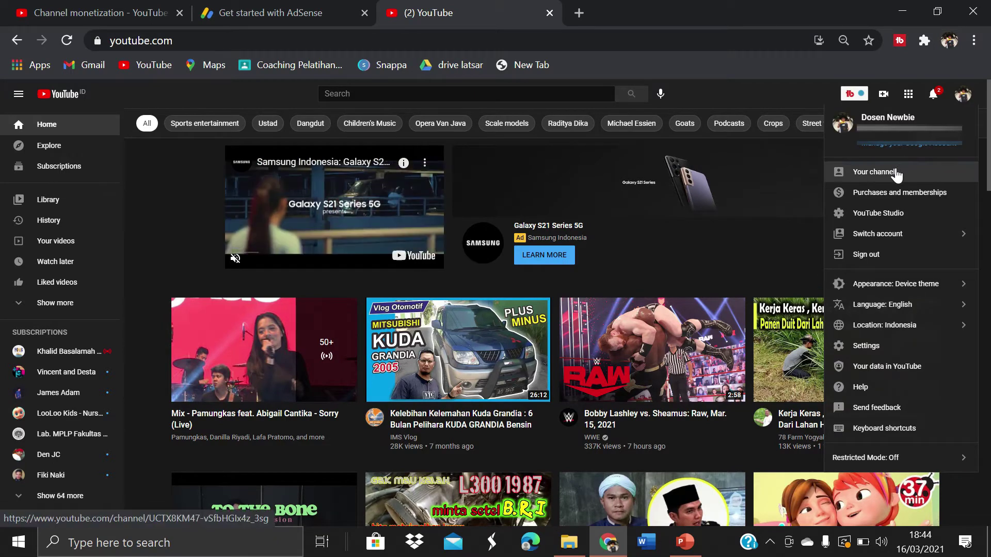
pyautogui.click(963, 95)
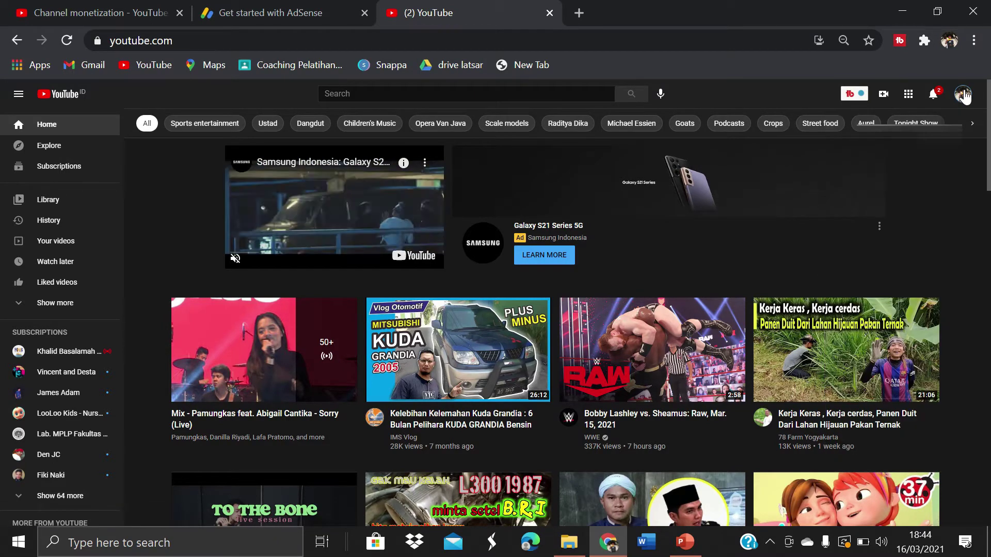
pyautogui.click(964, 96)
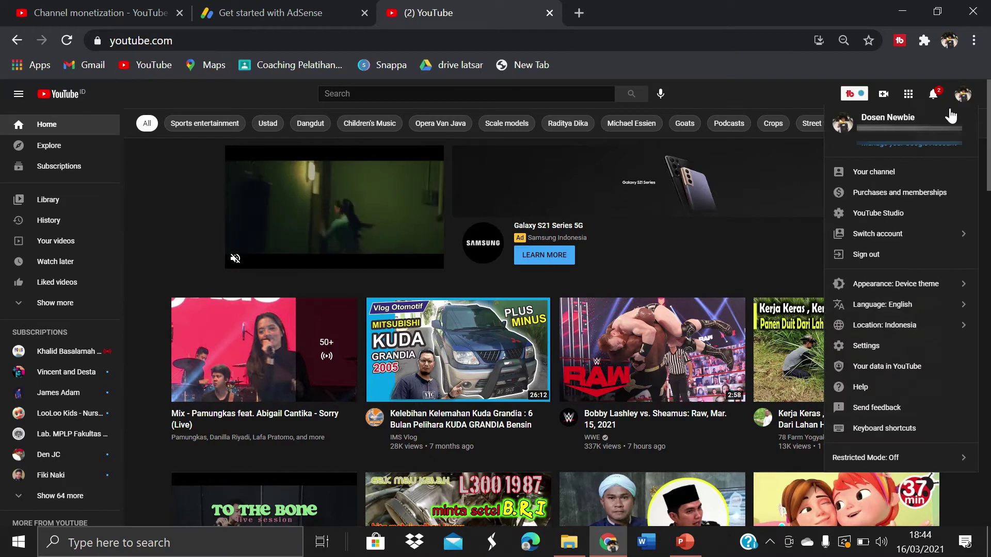
pyautogui.click(890, 176)
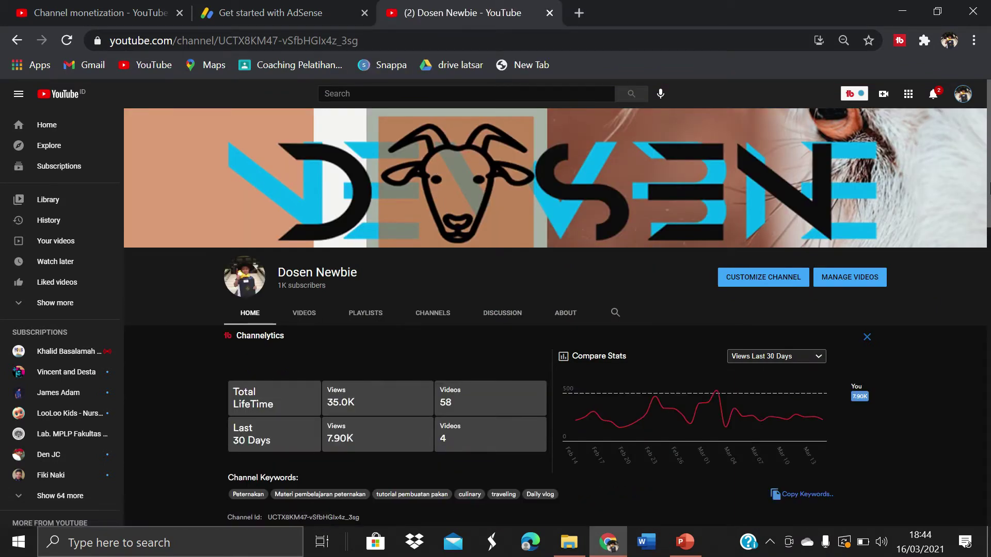
pyautogui.scroll(-1, 557, 302)
# Select and copy the channel page's web address from the address bar
pyautogui.moveTo(378, 40); pyautogui.dragTo(49, 37)
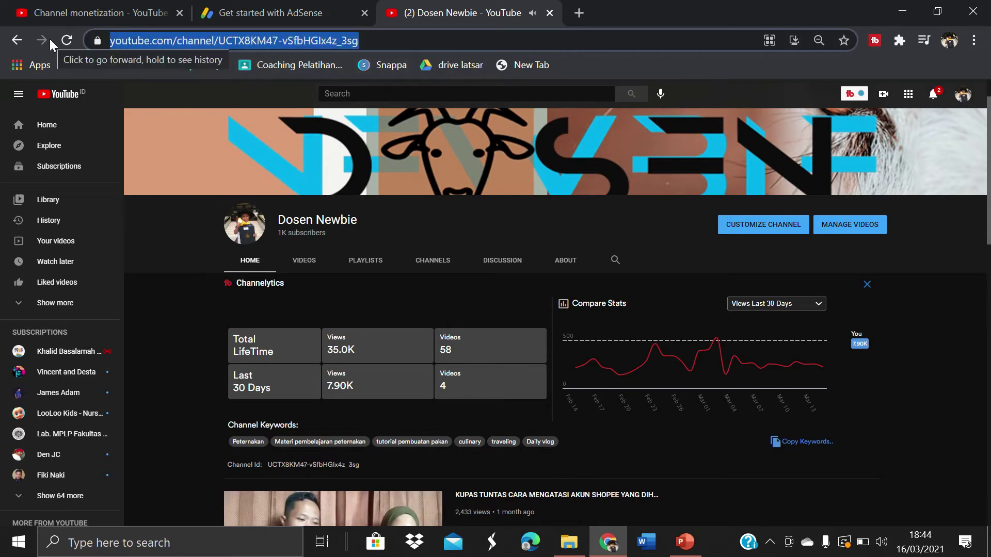
pyautogui.click(651, 227)
pyautogui.scroll(-2, 722, 263)
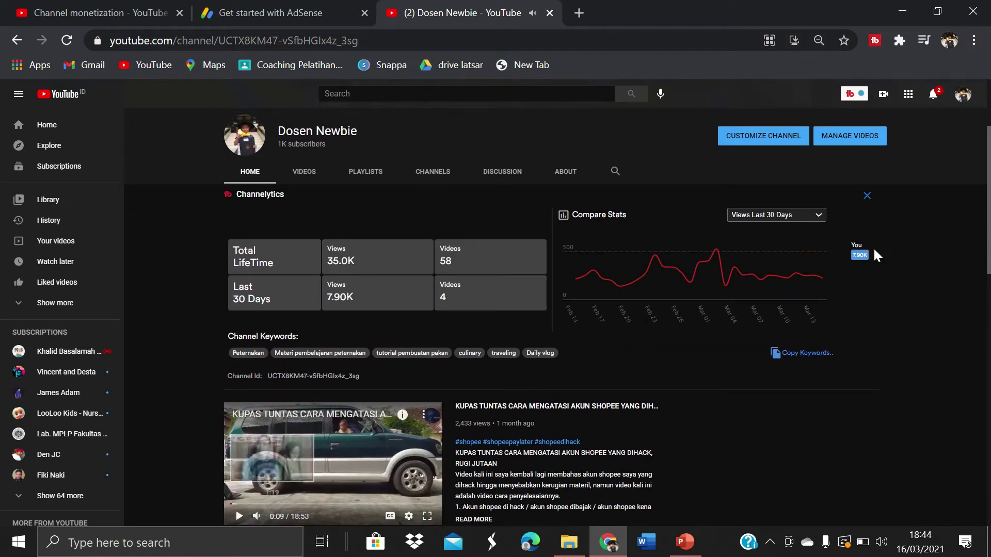
pyautogui.scroll(3, 671, 258)
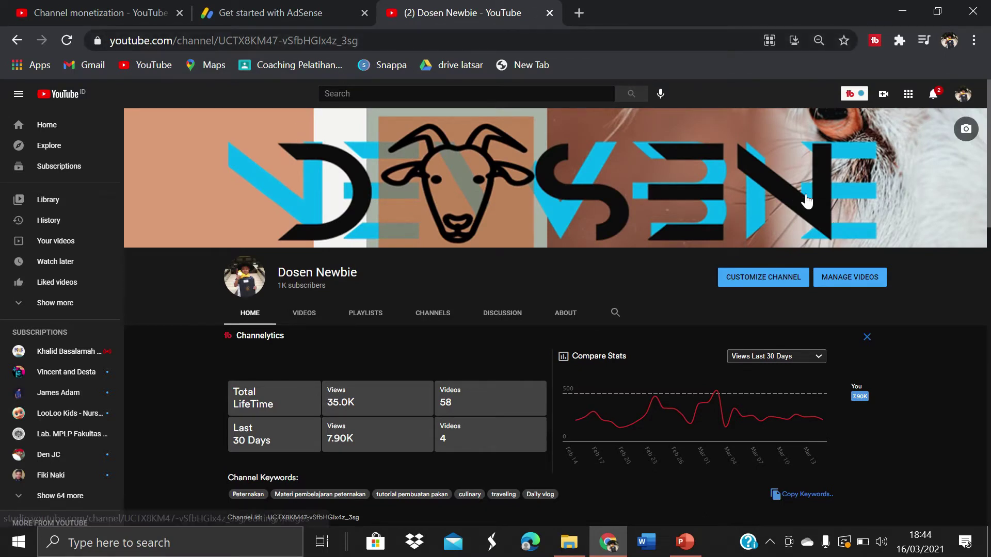
pyautogui.click(364, 39)
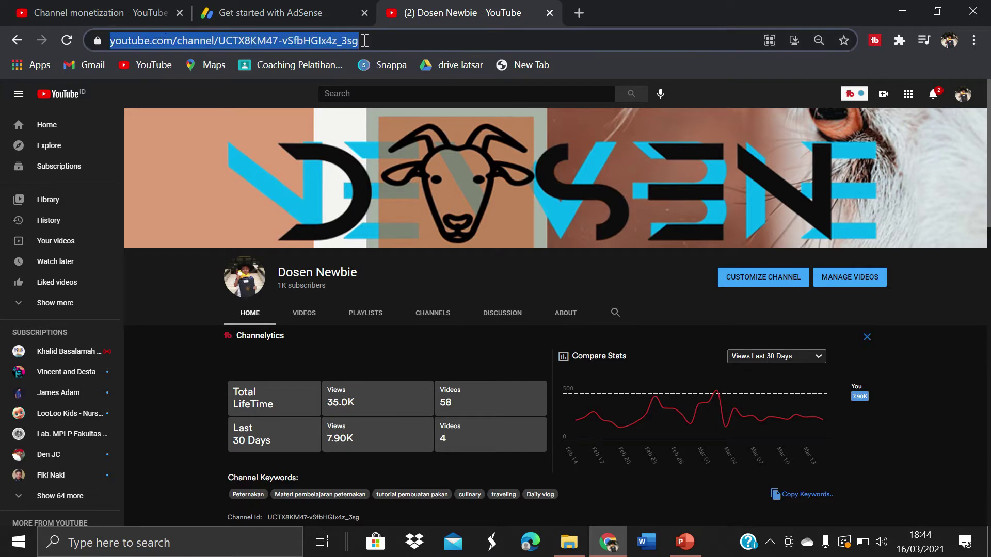
pyautogui.rightClick(178, 41)
pyautogui.click(220, 129)
# On the AdSense sign-up page, opt in to customized help and suggestions
pyautogui.click(308, 8)
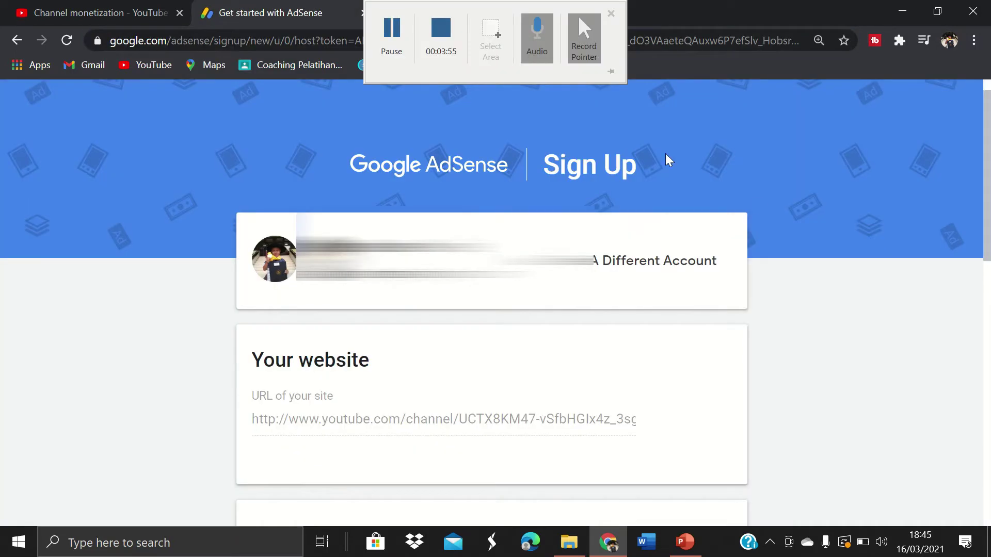
pyautogui.scroll(-3, 550, 259)
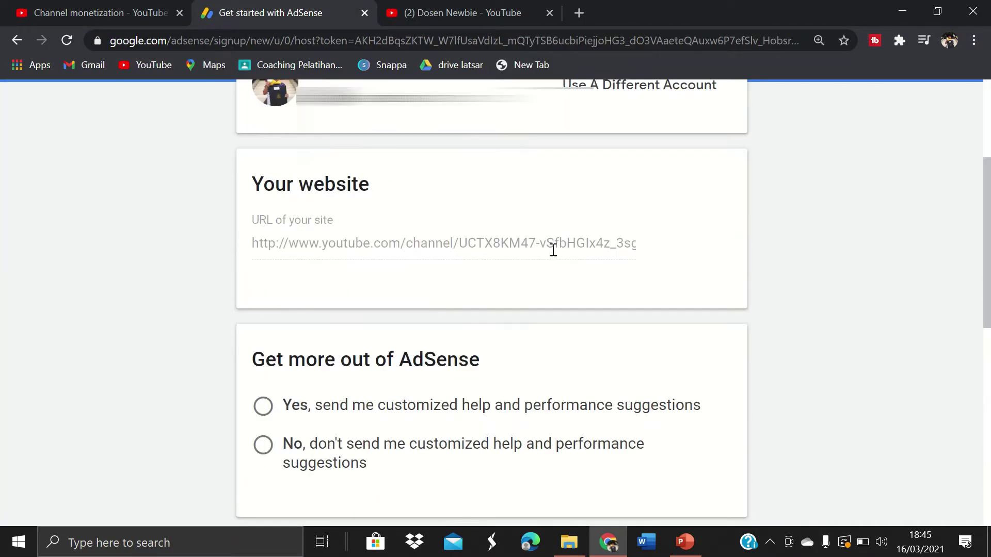
pyautogui.scroll(-3, 552, 250)
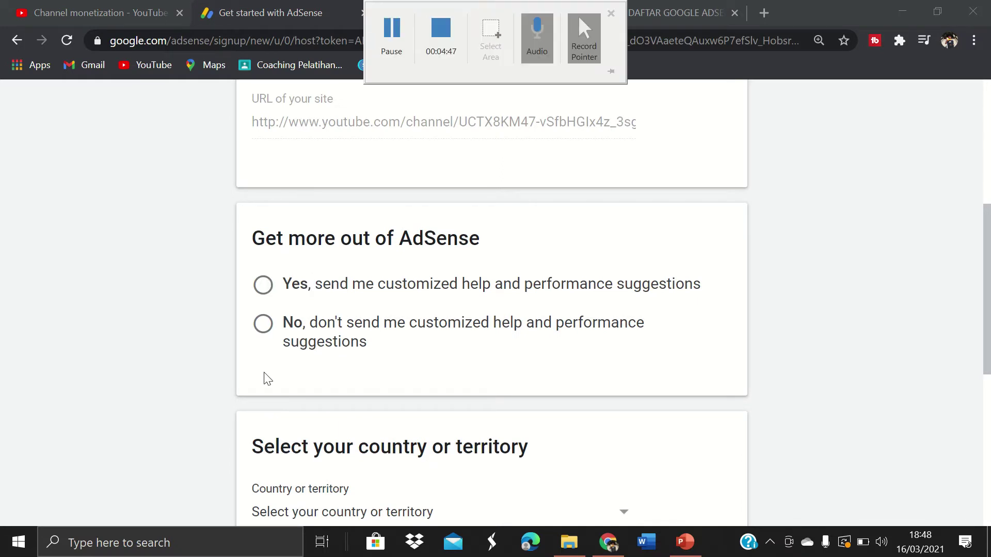
pyautogui.click(265, 289)
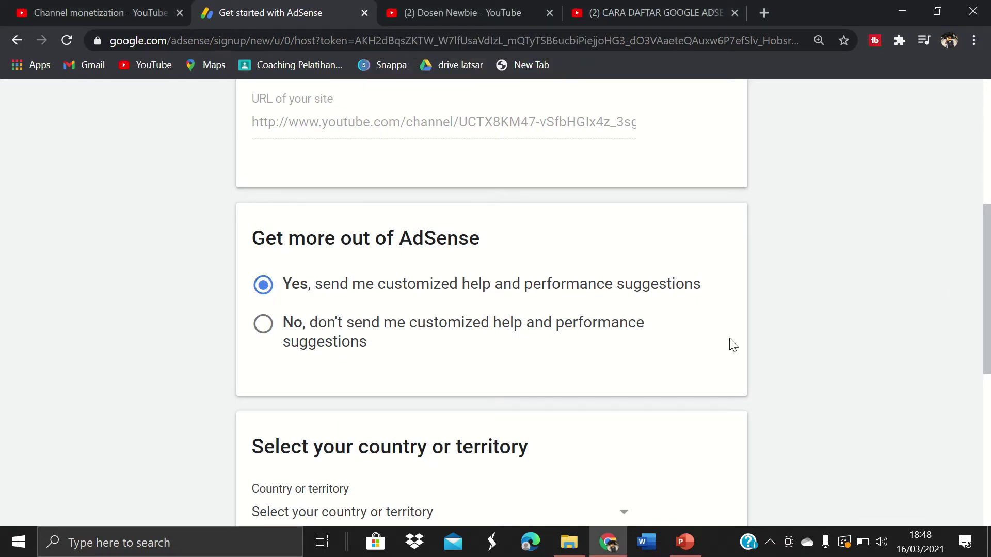
pyautogui.scroll(-5, 988, 276)
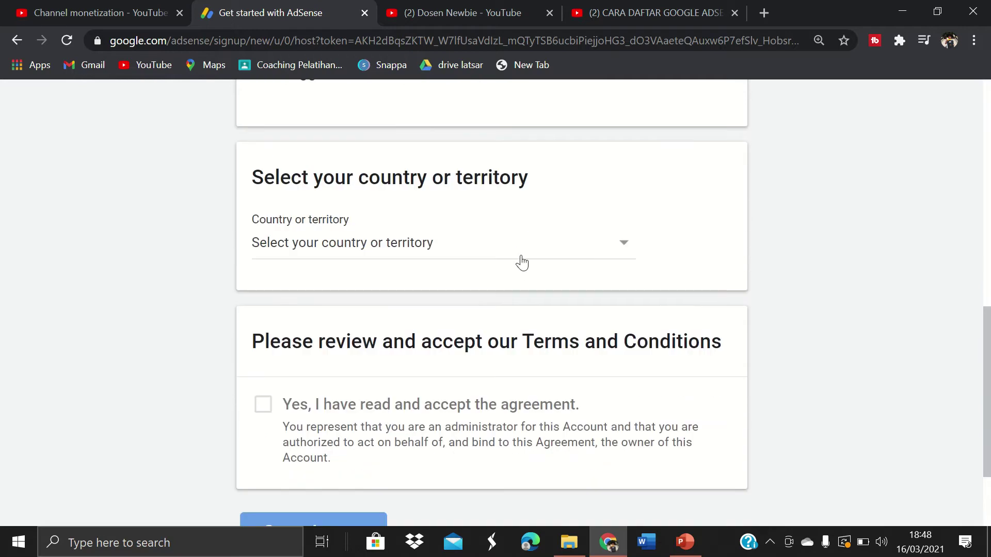
# Choose Indonesia as the country
pyautogui.click(410, 251)
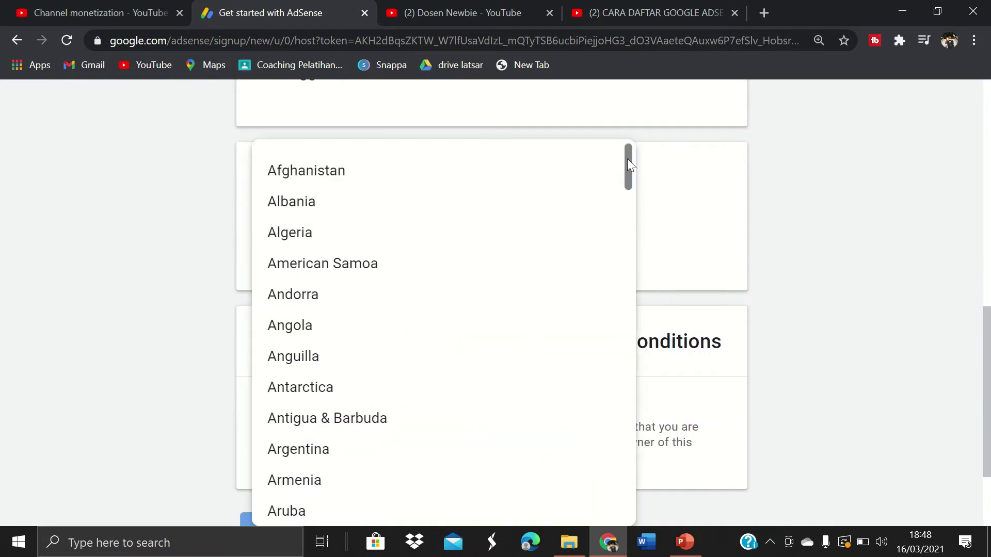
pyautogui.write('ind')
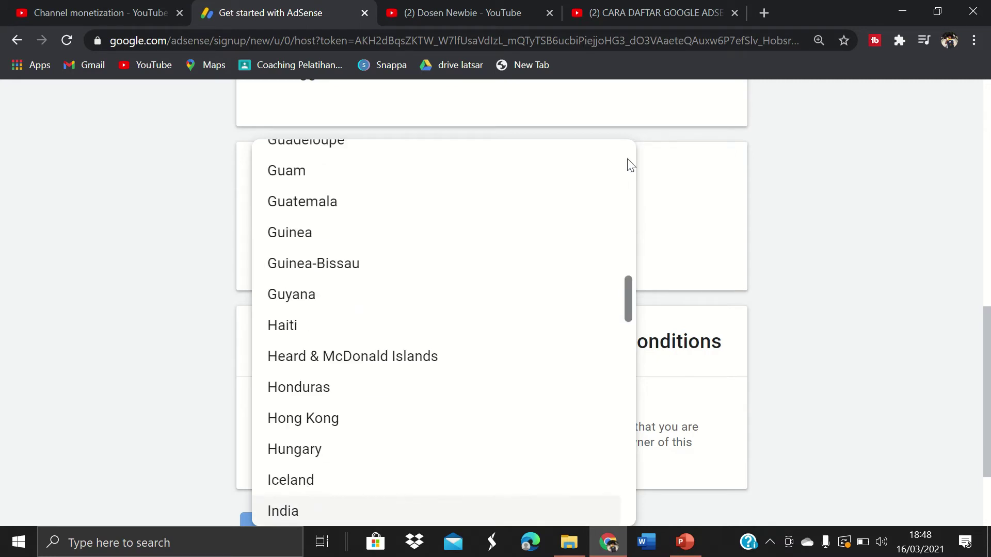
pyautogui.press('Down')
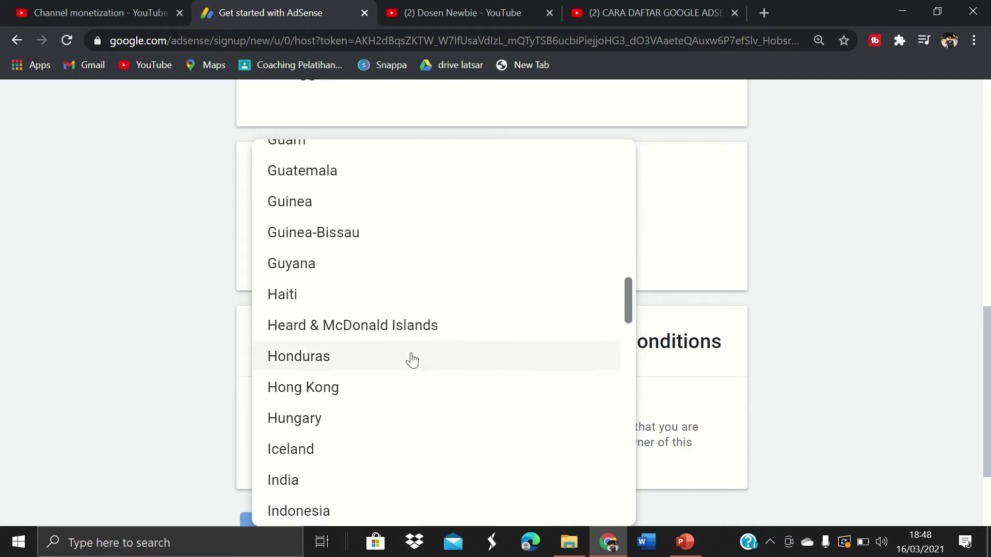
pyautogui.click(405, 514)
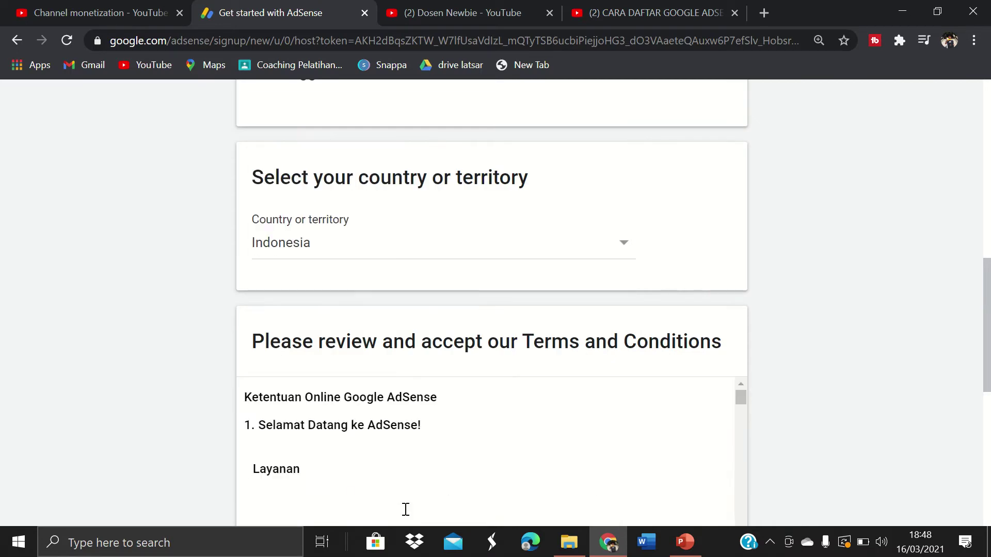
# Accept the AdSense terms, create the account, and advance the intro slides
pyautogui.moveTo(988, 282); pyautogui.dragTo(988, 395)
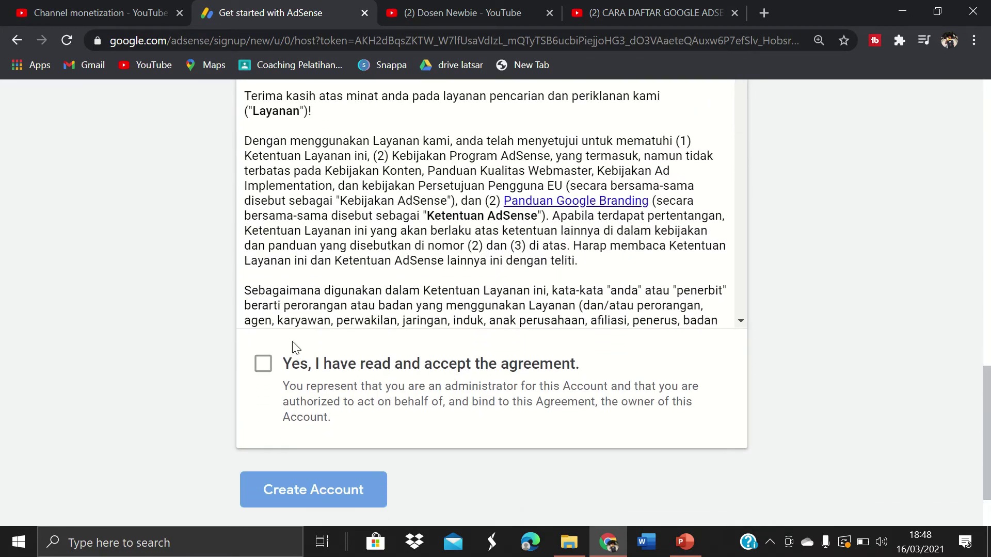
pyautogui.click(263, 369)
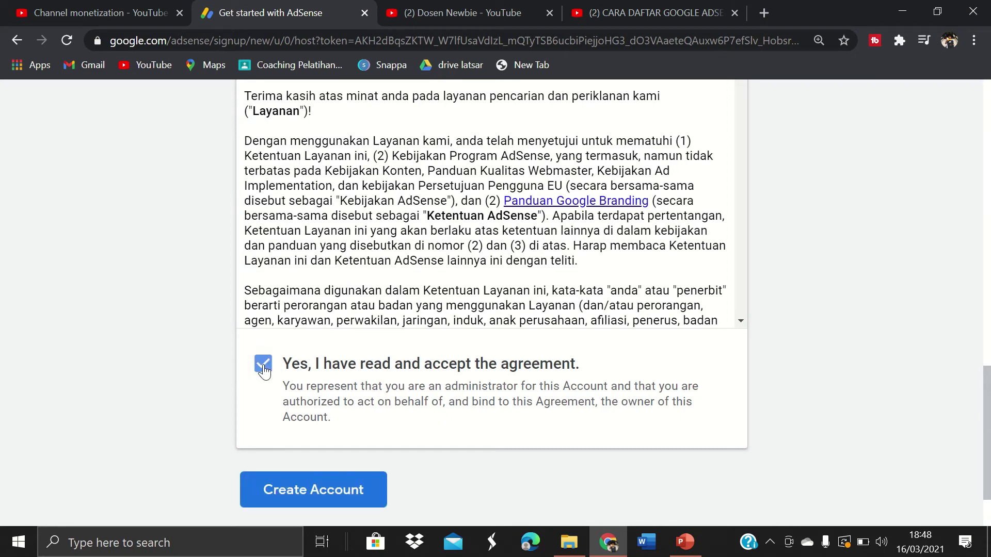
pyautogui.click(294, 497)
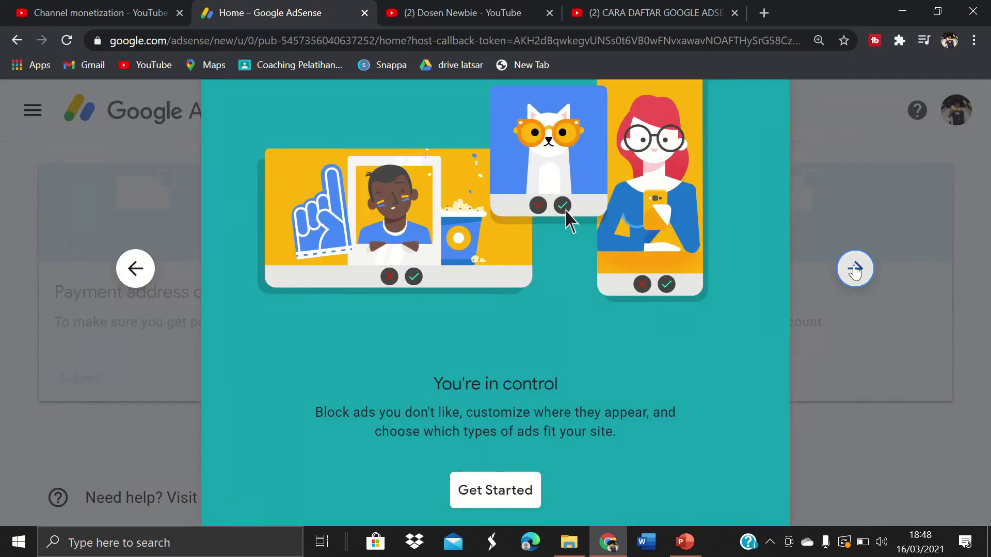
pyautogui.click(855, 268)
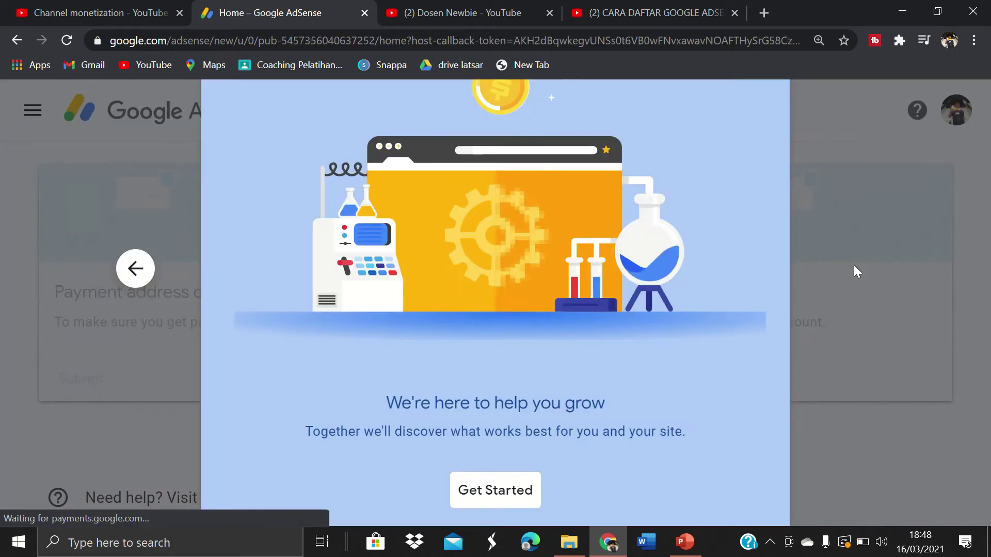
# Dismiss the AdSense welcome intro and scroll to the payment address details
pyautogui.click(507, 499)
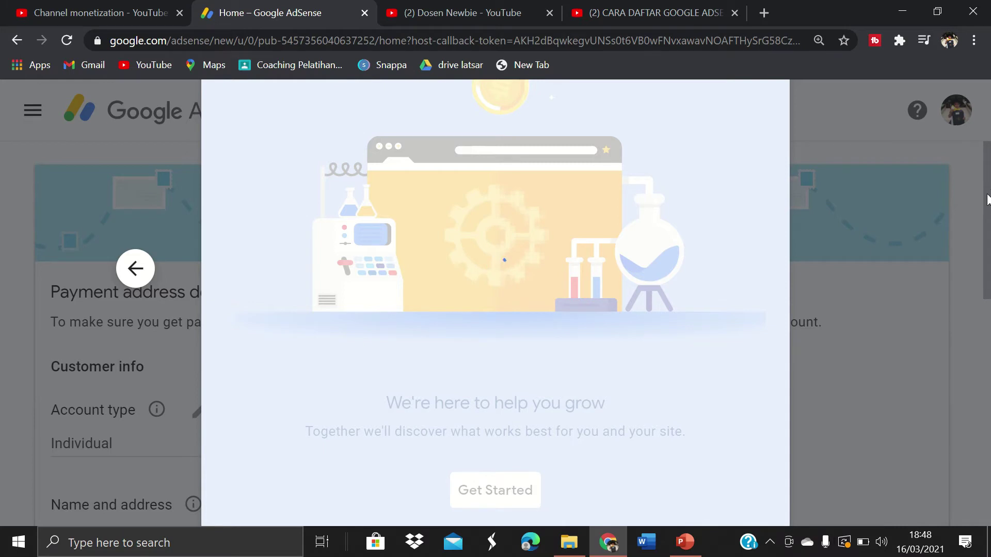
pyautogui.scroll(-1, 986, 208)
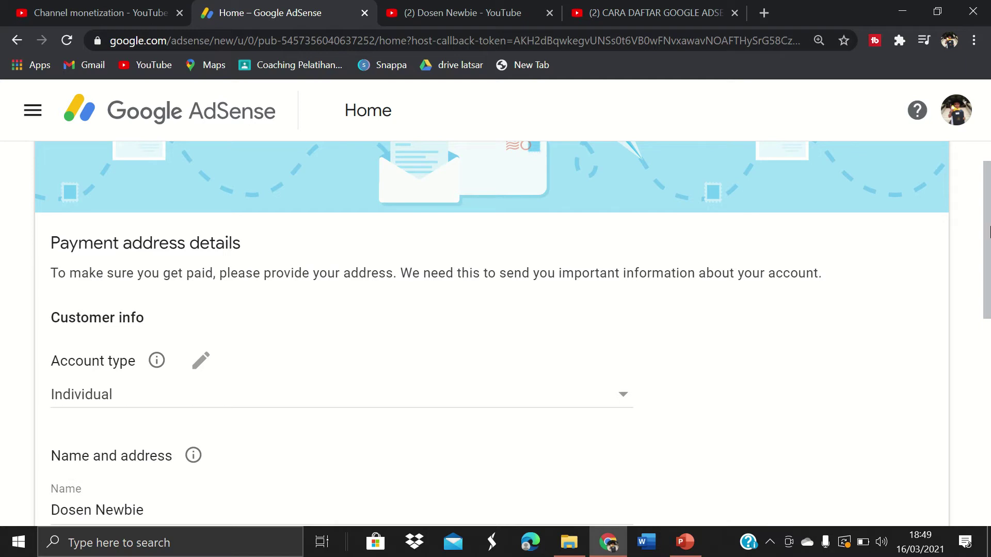
pyautogui.moveTo(989, 227); pyautogui.dragTo(988, 258)
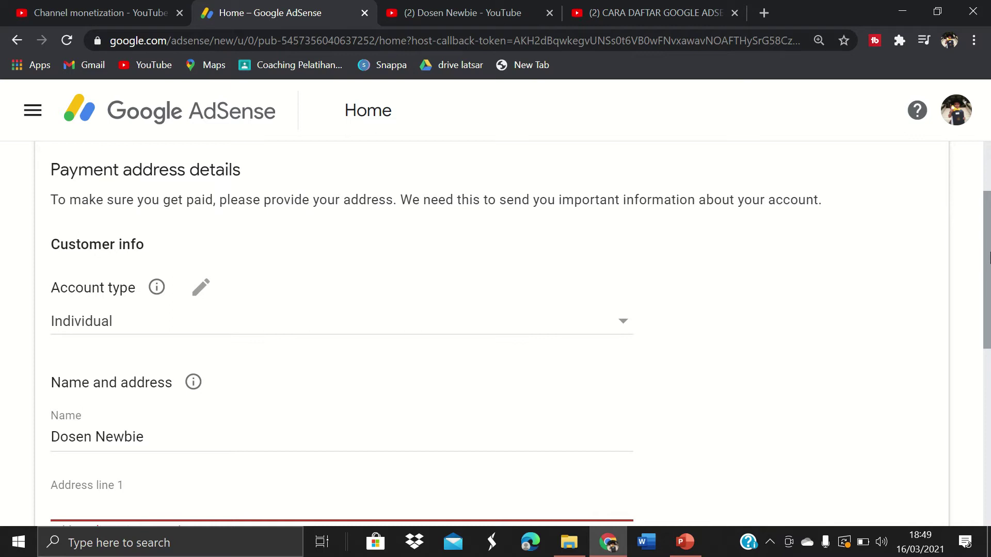
pyautogui.moveTo(988, 266)
pyautogui.mouseDown()
pyautogui.moveTo(989, 426)
pyautogui.moveTo(988, 276)
pyautogui.mouseUp()
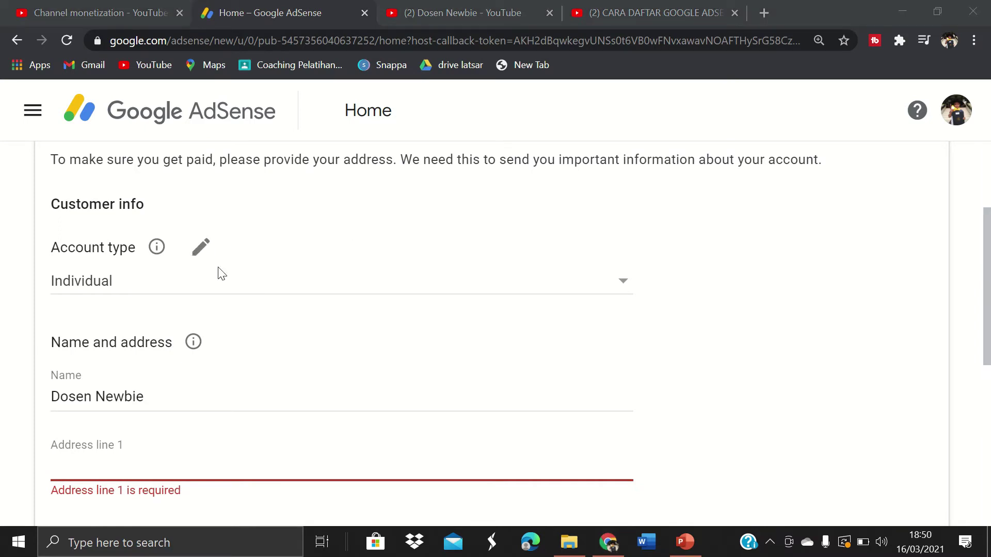
# Keep Individual as the account type and scroll down to the address fields
pyautogui.click(265, 292)
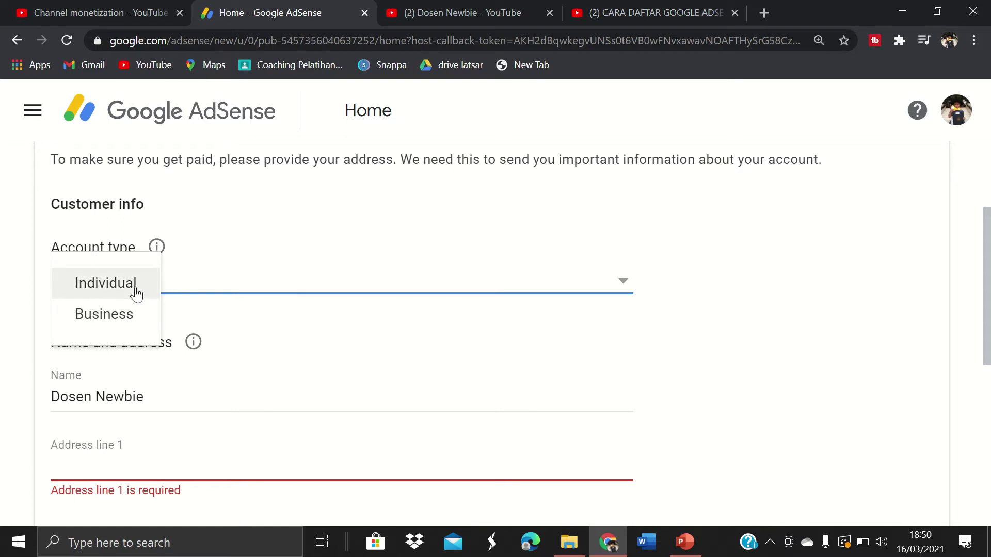
pyautogui.click(137, 293)
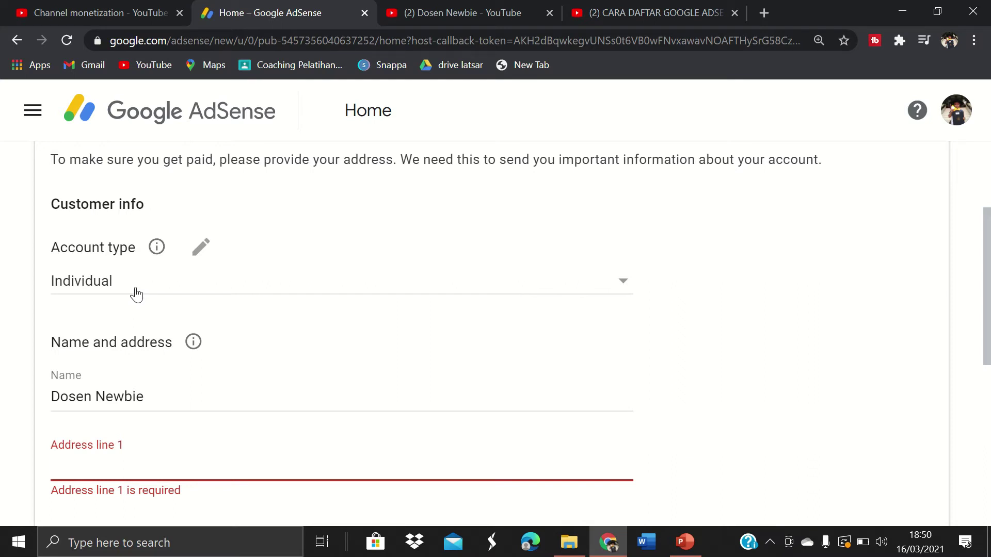
pyautogui.click(136, 294)
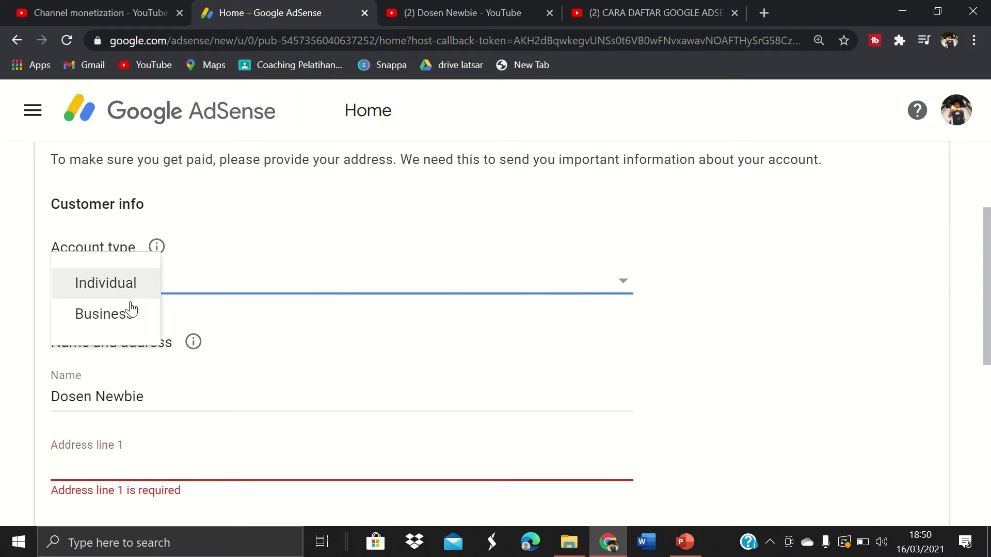
pyautogui.click(195, 288)
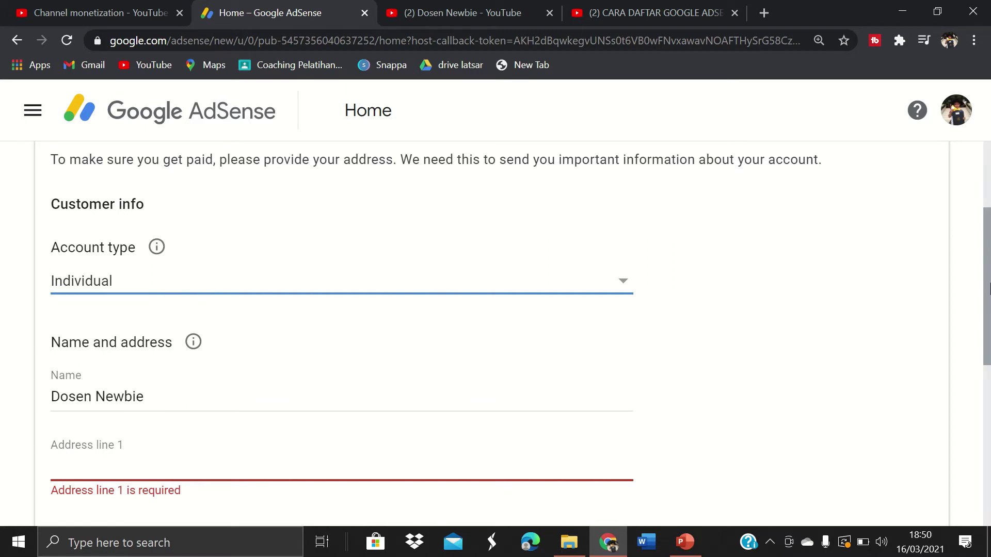
pyautogui.scroll(-1, 988, 305)
pyautogui.scroll(-3, 988, 304)
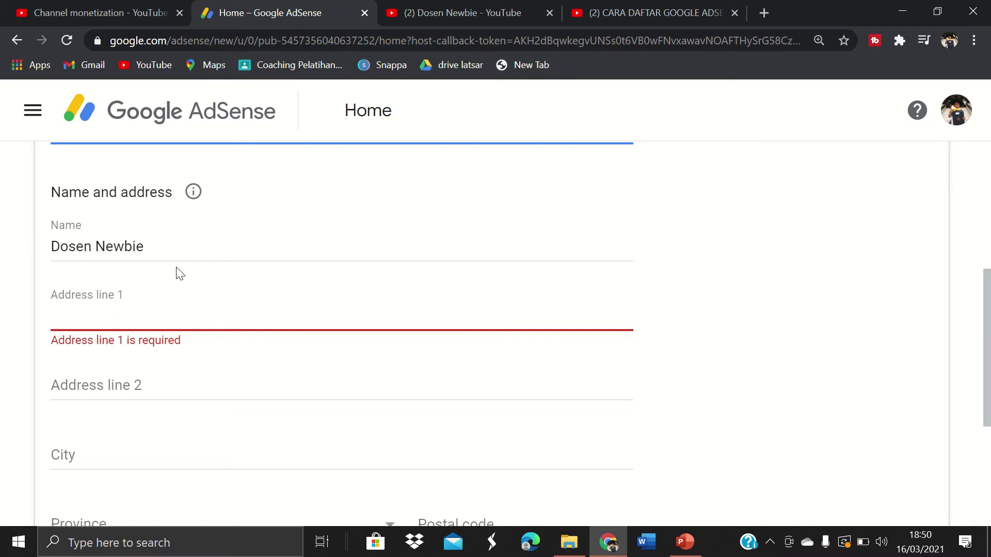
# Replace the payee name with the account holder's name and enter the street address in Address line 1
pyautogui.moveTo(145, 246); pyautogui.dragTo(46, 256)
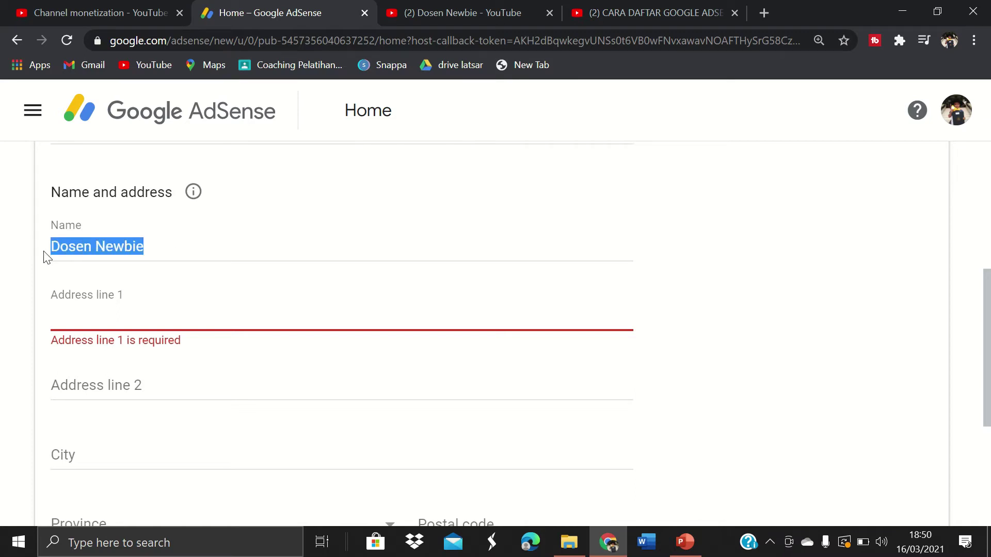
pyautogui.write('Mohamad Haris Septian')
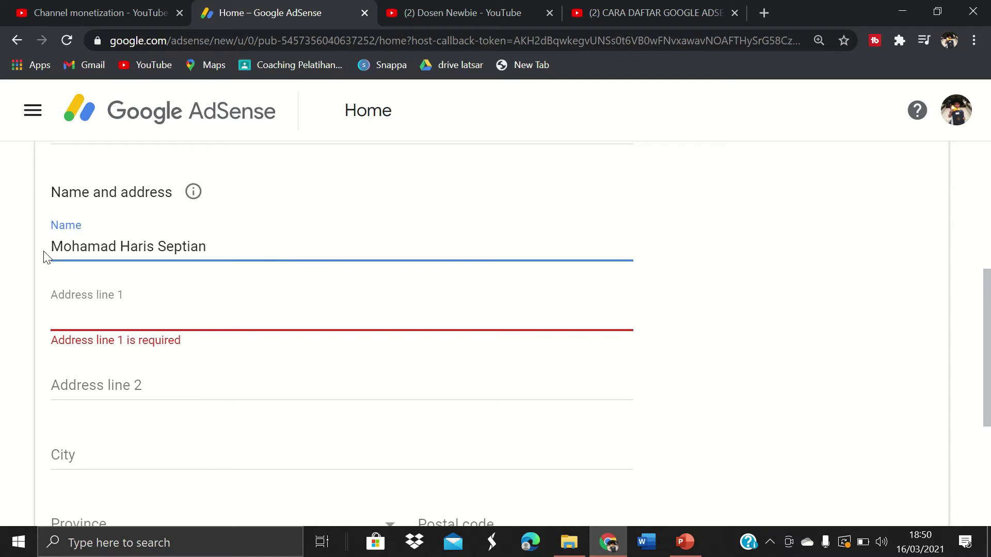
pyautogui.click(94, 327)
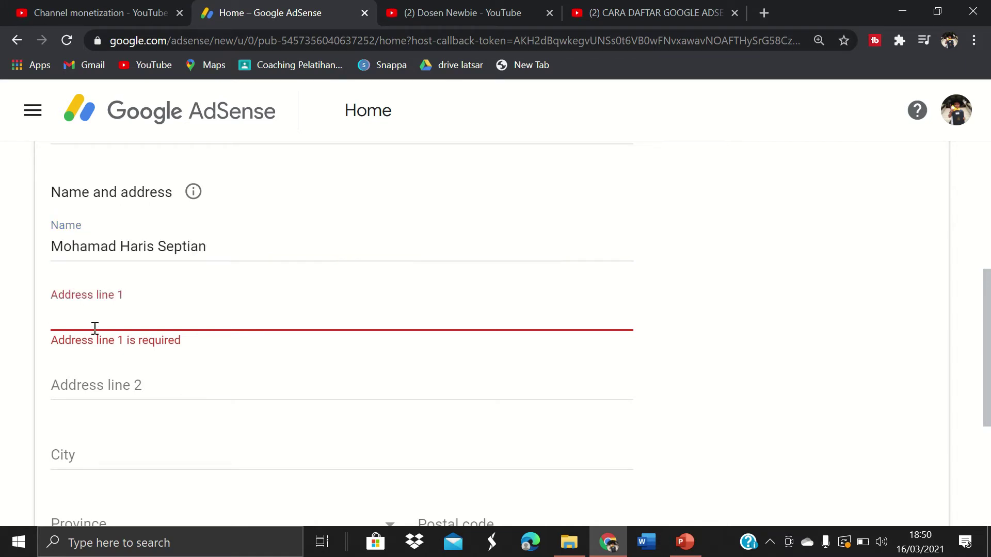
pyautogui.write('Jl')
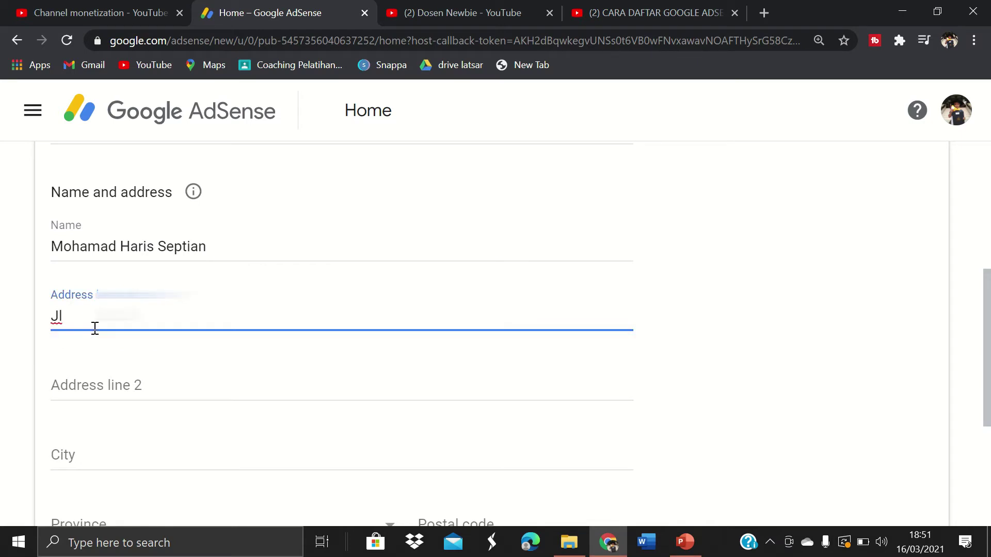
pyautogui.write(' . Eme')
pyautogui.hotkey('ctrl', 'v')
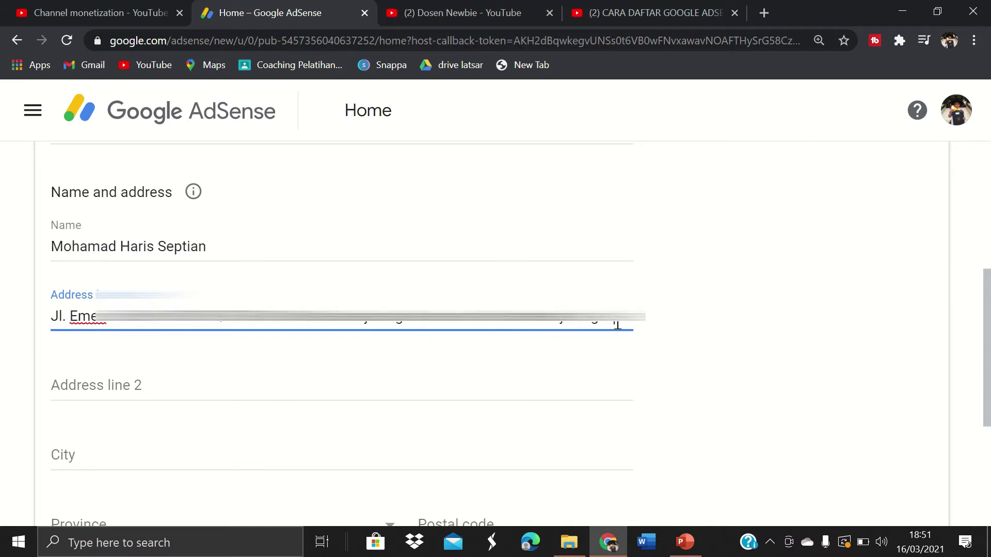
pyautogui.moveTo(986, 324); pyautogui.dragTo(986, 351)
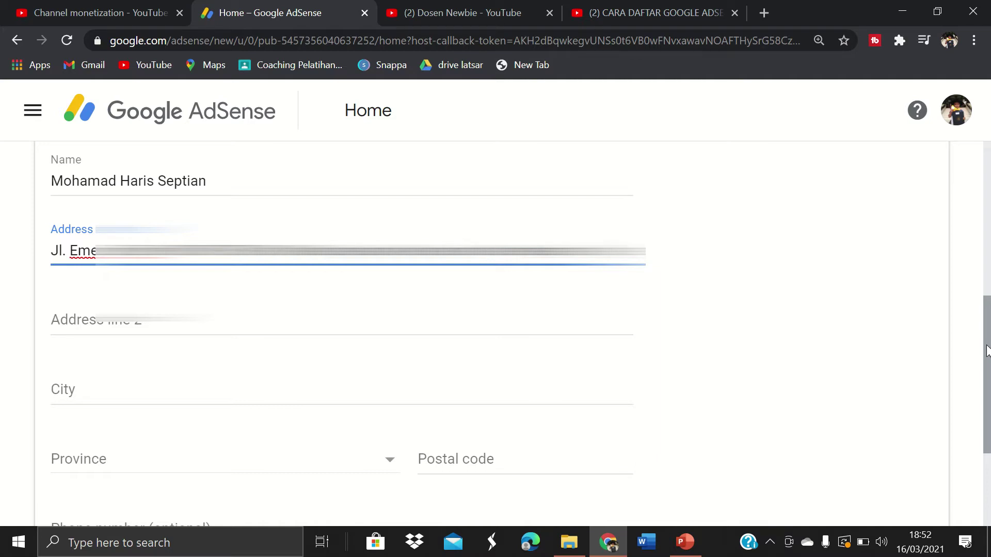
pyautogui.moveTo(986, 350)
pyautogui.mouseDown()
pyautogui.moveTo(987, 332)
pyautogui.moveTo(987, 360)
pyautogui.mouseUp()
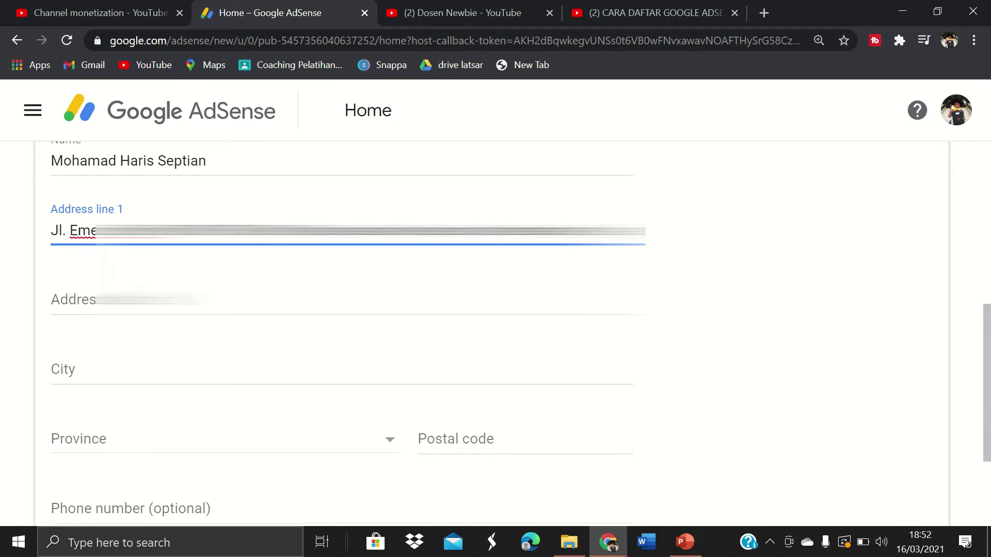
# Fill in Address line 2 and the following city and province fields
pyautogui.click(77, 298)
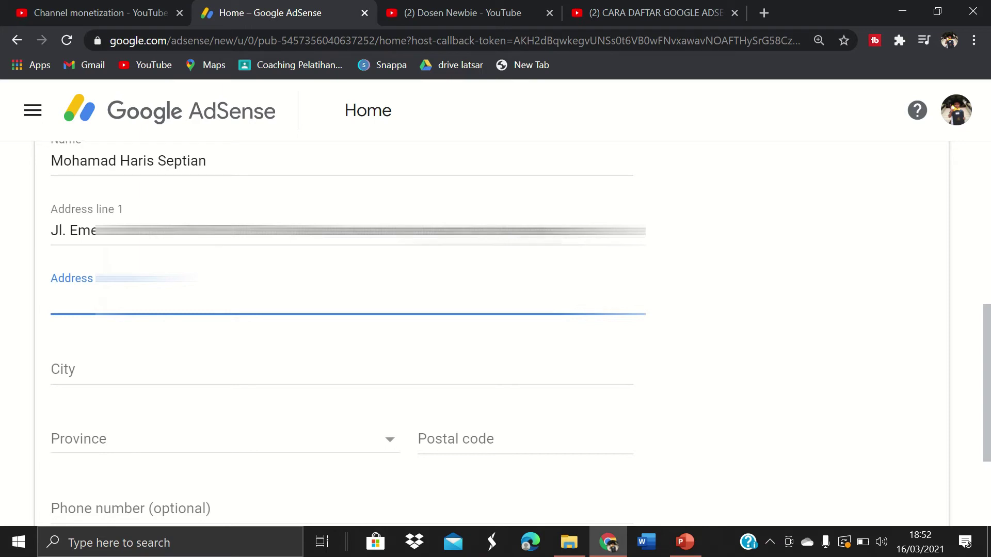
pyautogui.moveTo(989, 338); pyautogui.dragTo(989, 345)
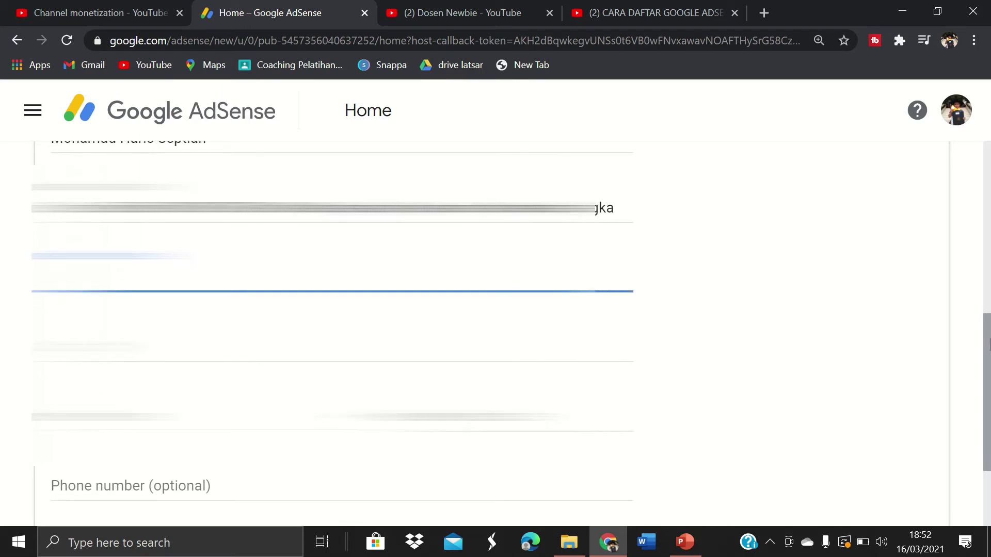
pyautogui.moveTo(989, 345); pyautogui.dragTo(989, 350)
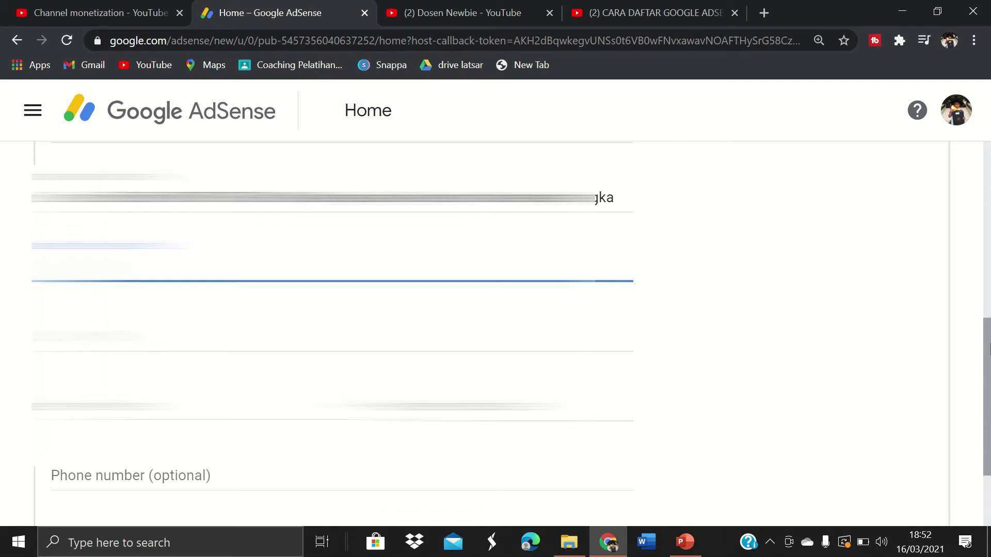
pyautogui.click(206, 338)
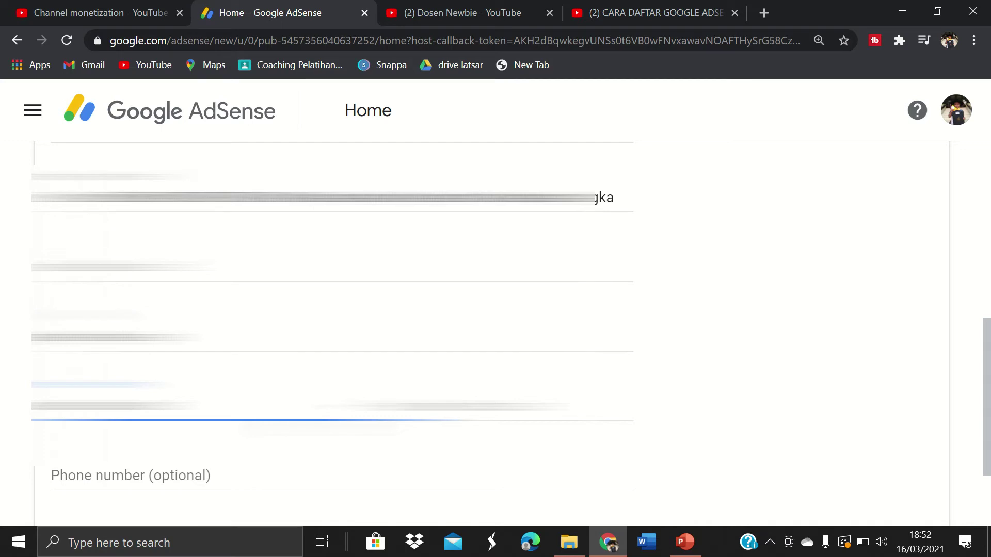
pyautogui.moveTo(987, 328)
pyautogui.mouseDown()
pyautogui.moveTo(987, 366)
pyautogui.moveTo(989, 306)
pyautogui.moveTo(988, 315)
pyautogui.mouseUp()
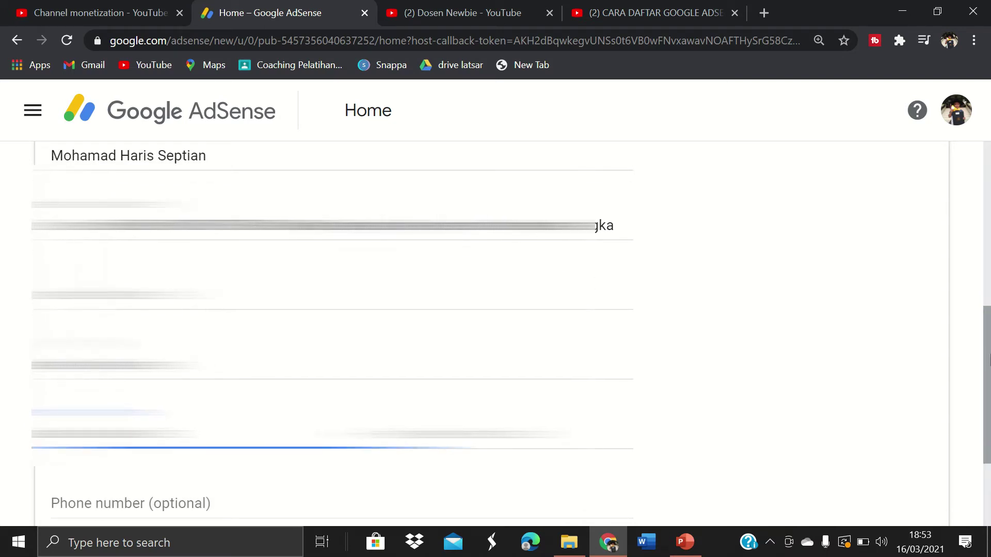
pyautogui.moveTo(989, 360); pyautogui.dragTo(988, 366)
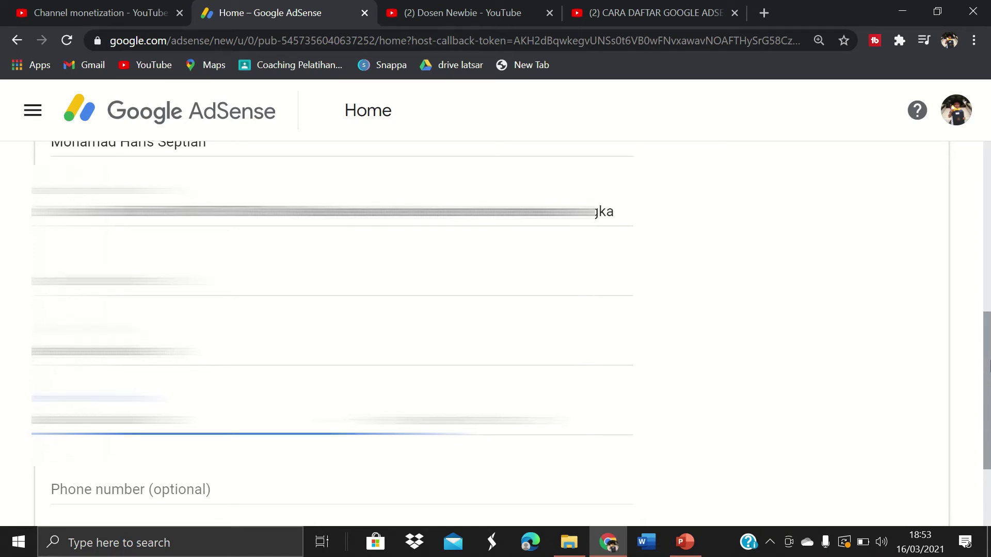
pyautogui.moveTo(989, 366); pyautogui.dragTo(988, 395)
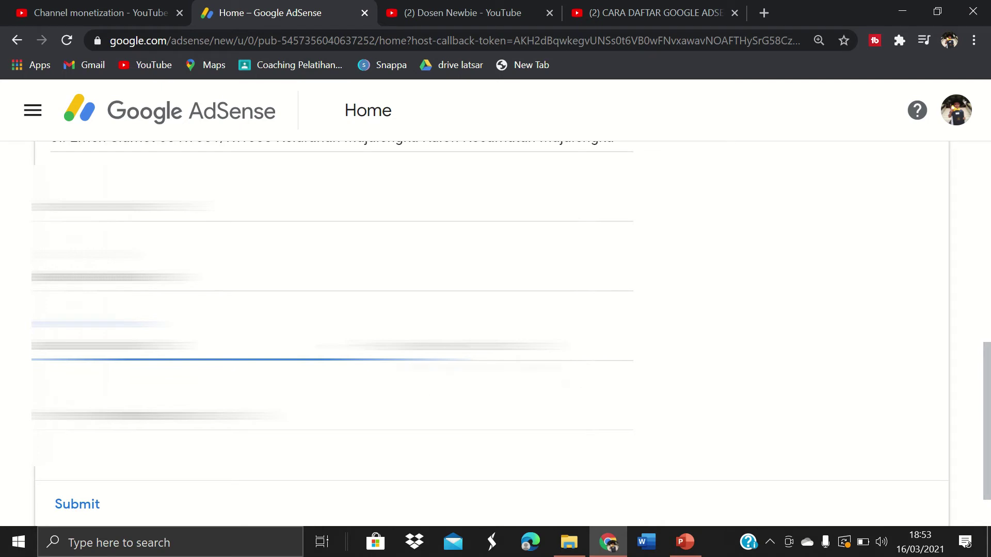
# Correct the unrecognized postal code, add the optional phone number, and submit the form
pyautogui.click(448, 343)
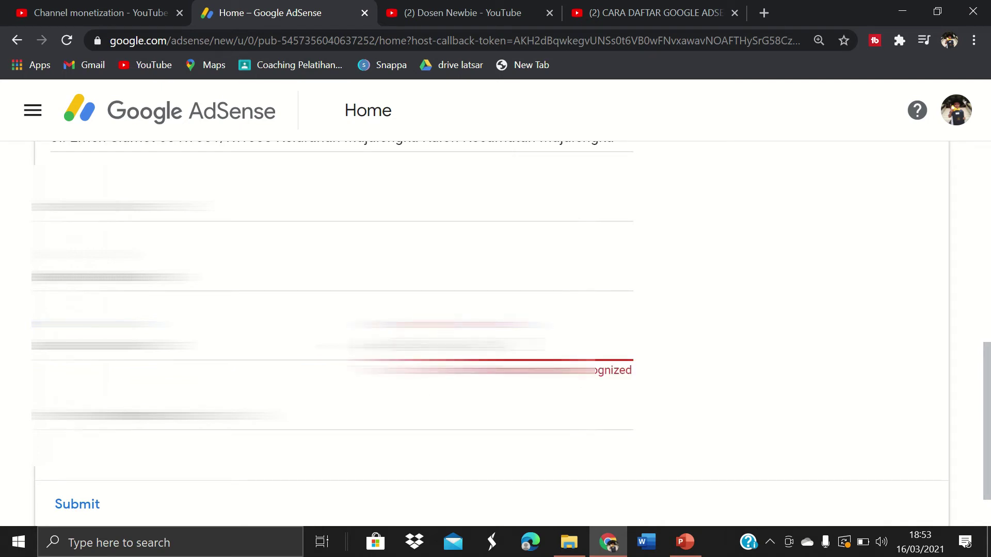
pyautogui.press('BackSpace')
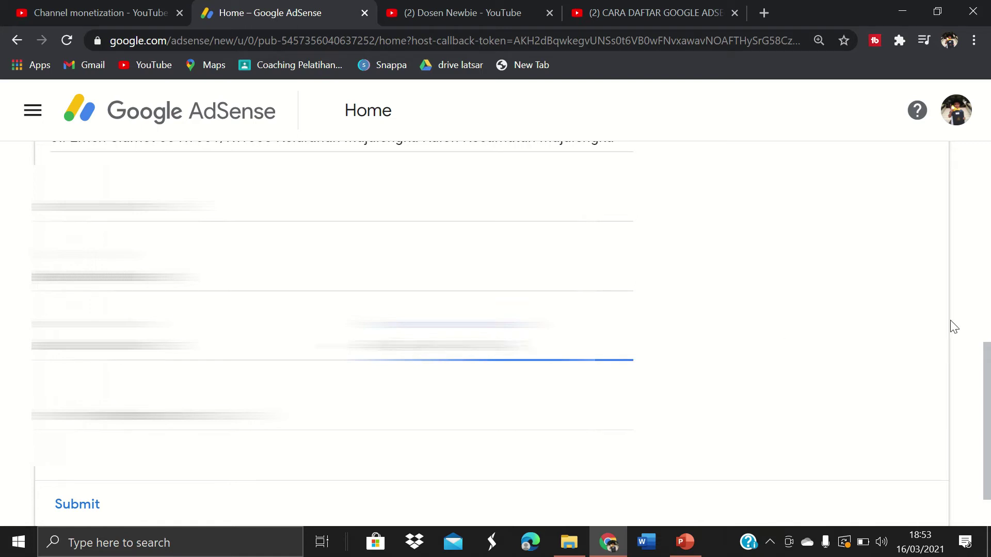
pyautogui.scroll(-2, 983, 336)
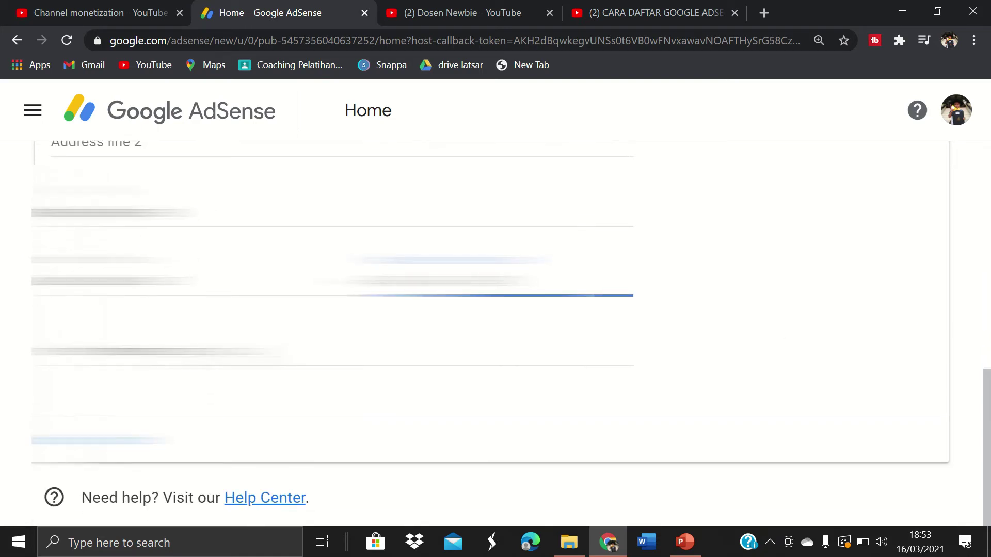
pyautogui.click(330, 353)
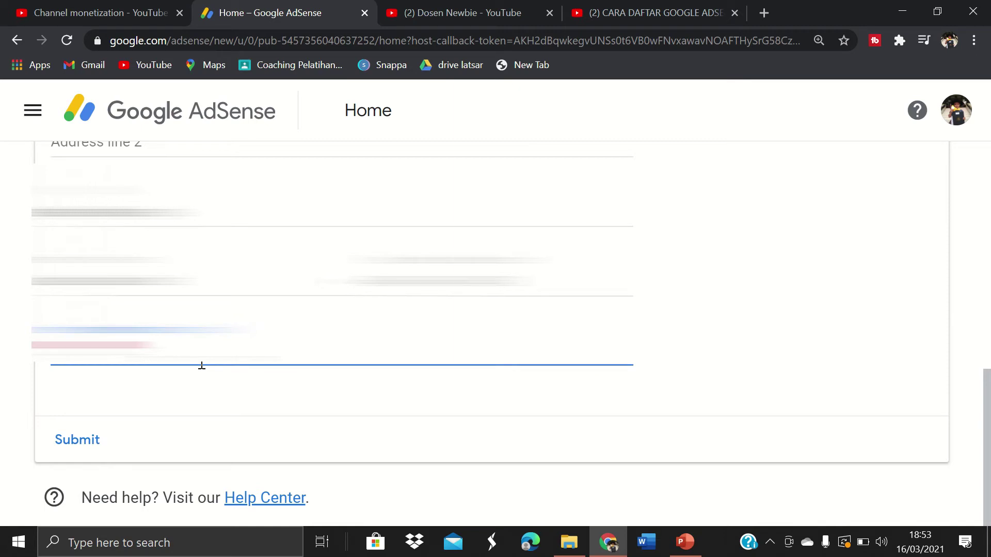
pyautogui.click(85, 447)
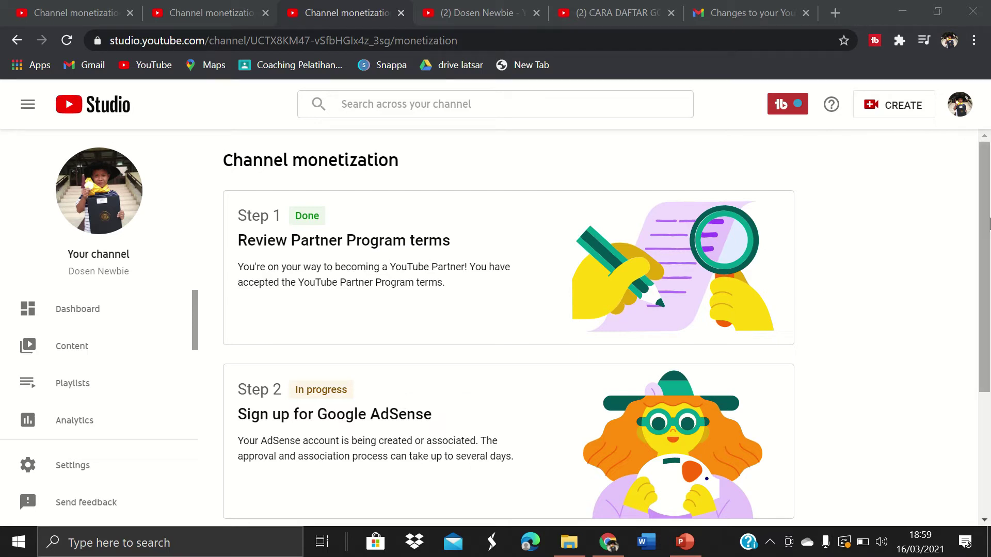
# Scroll through Channel monetization Steps 1–3 to check their status, with AdSense sign-up in progress
pyautogui.moveTo(989, 223); pyautogui.dragTo(988, 322)
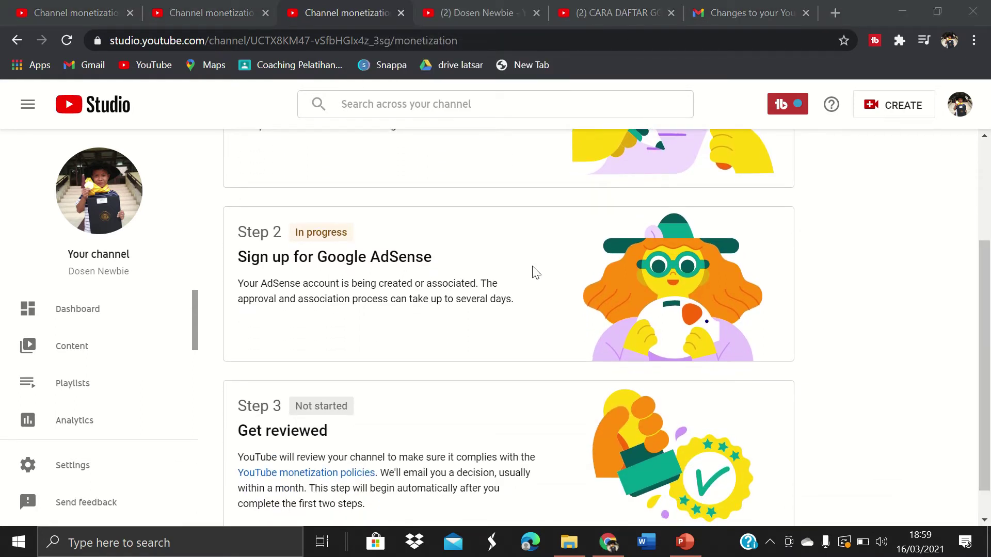
pyautogui.moveTo(989, 321); pyautogui.dragTo(989, 223)
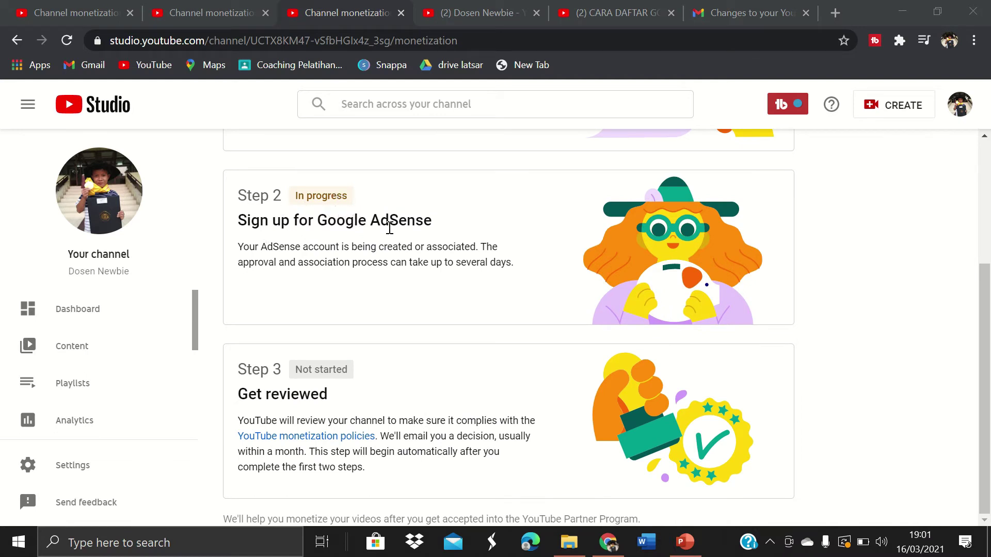
pyautogui.scroll(2, 986, 323)
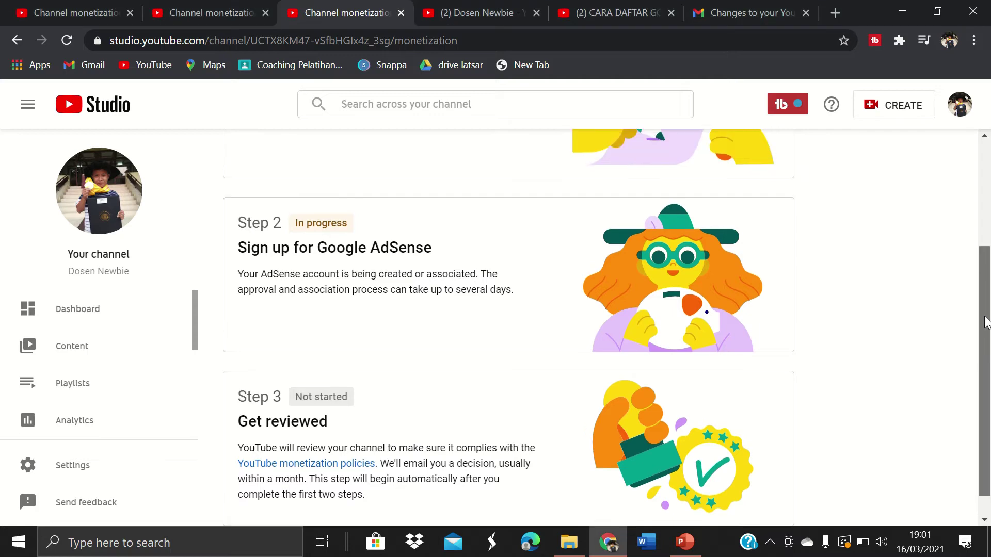
pyautogui.scroll(3, 986, 322)
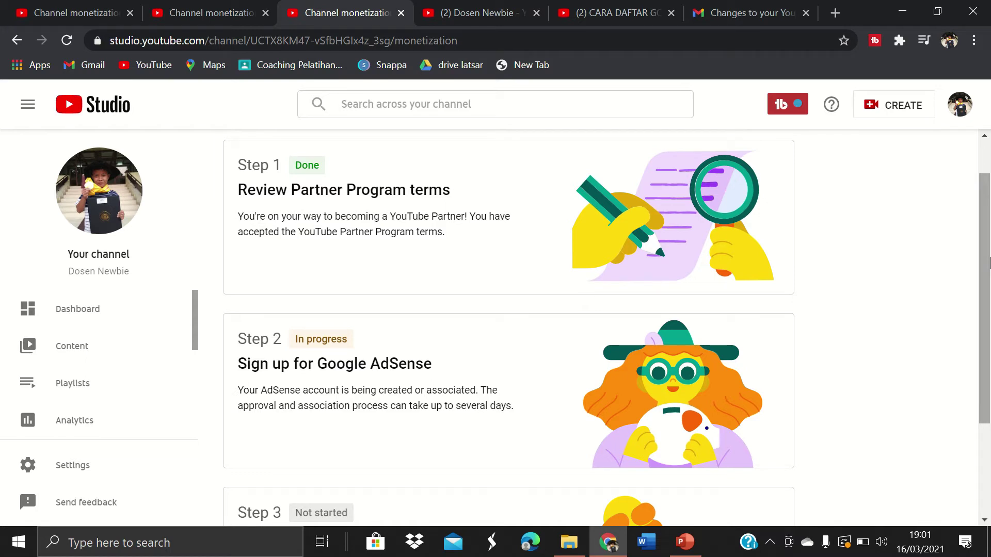
pyautogui.moveTo(989, 263); pyautogui.dragTo(989, 374)
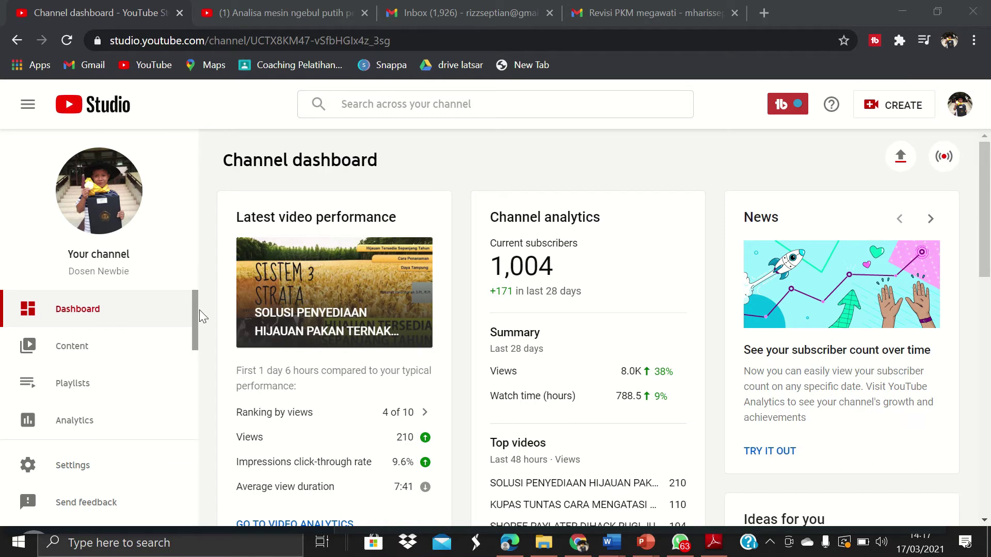
# Open Monetization and confirm Step 2 (AdSense) is Done and Step 3 review is In progress
pyautogui.moveTo(194, 309); pyautogui.dragTo(195, 411)
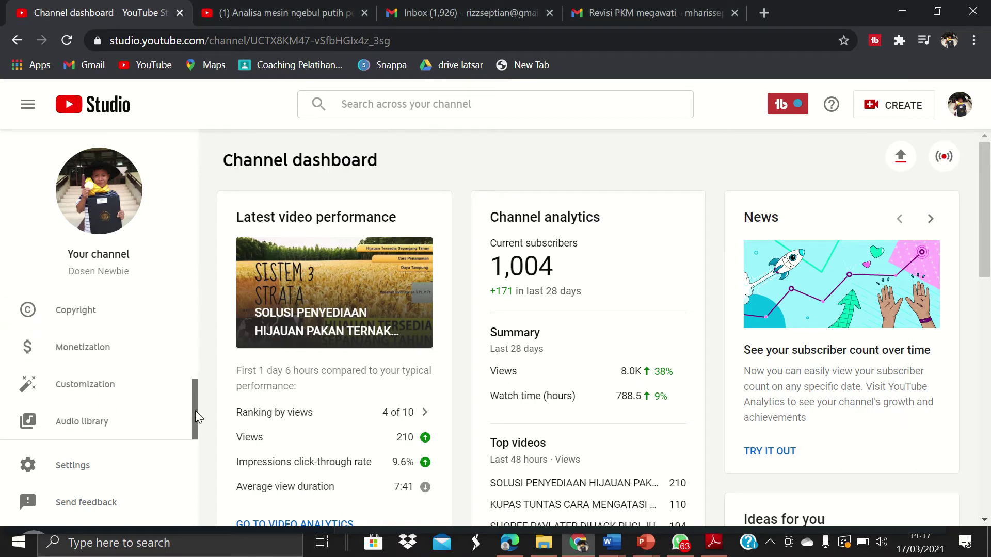
pyautogui.click(98, 353)
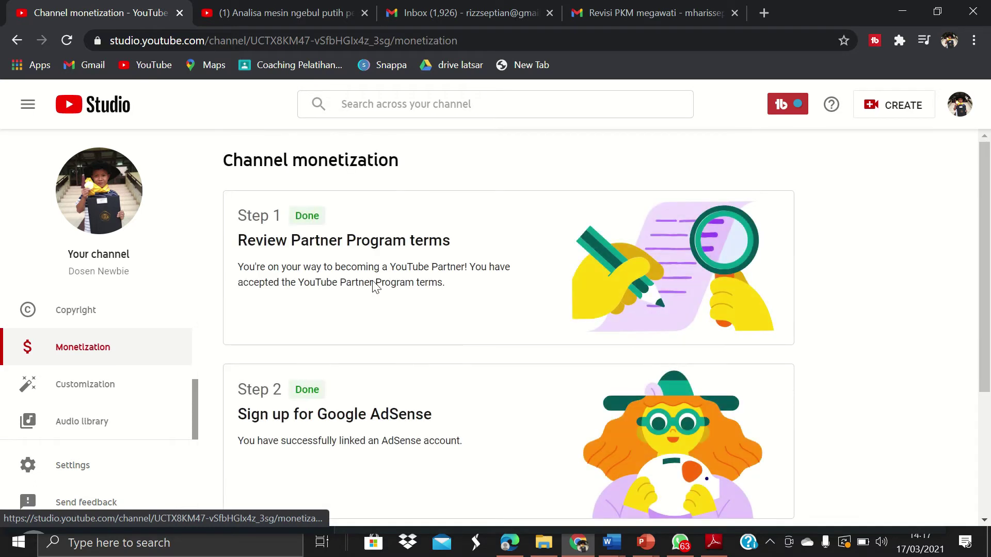
pyautogui.moveTo(988, 288); pyautogui.dragTo(988, 312)
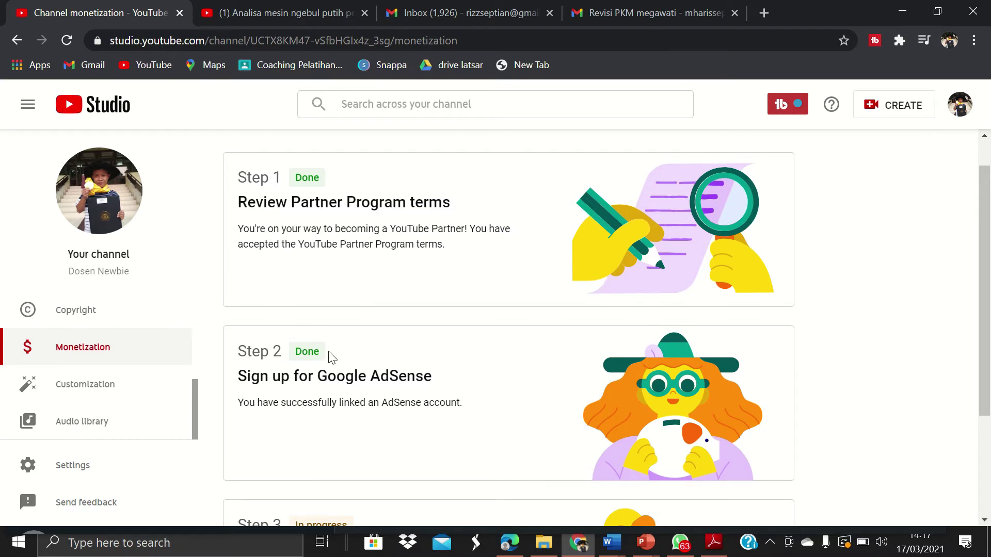
pyautogui.moveTo(988, 303); pyautogui.dragTo(988, 389)
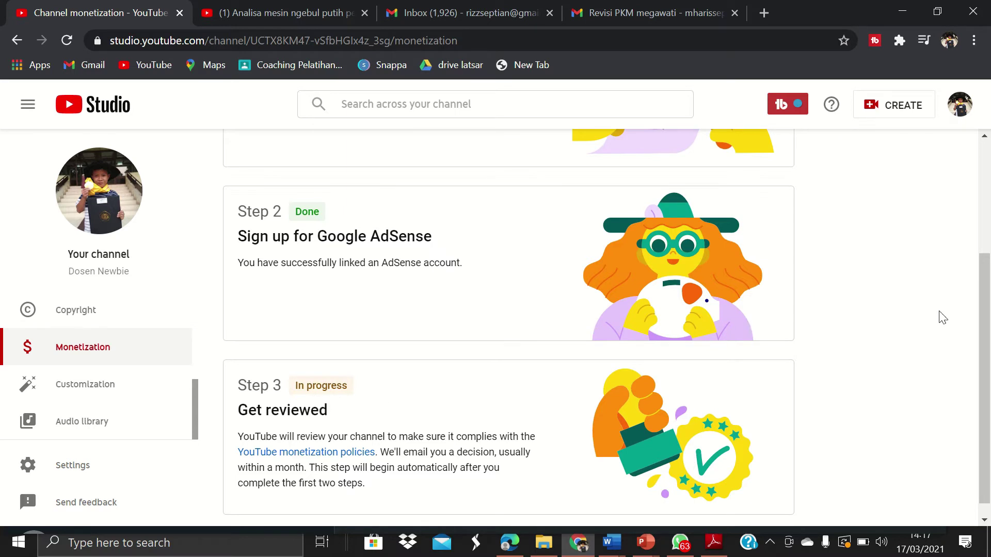
pyautogui.moveTo(984, 343); pyautogui.dragTo(989, 397)
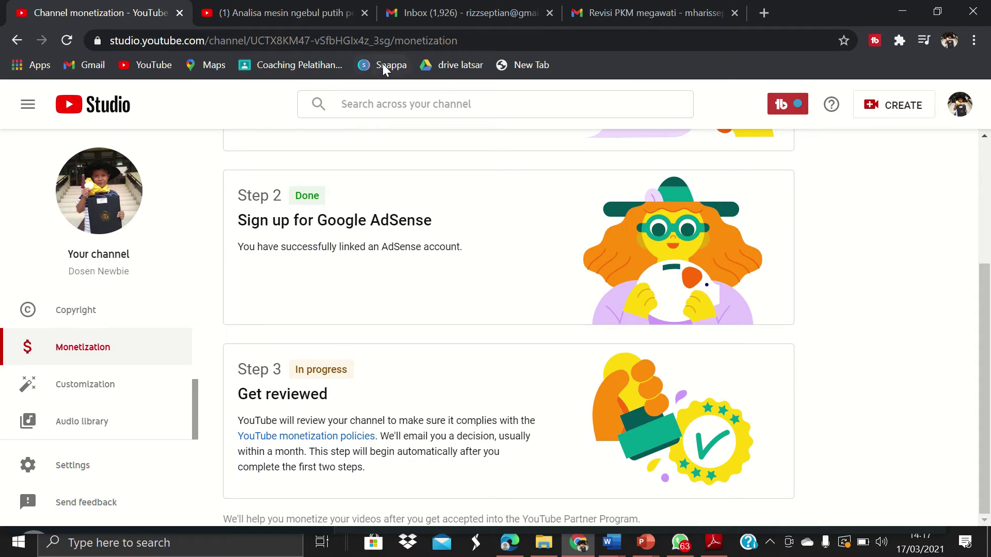
pyautogui.moveTo(395, 20)
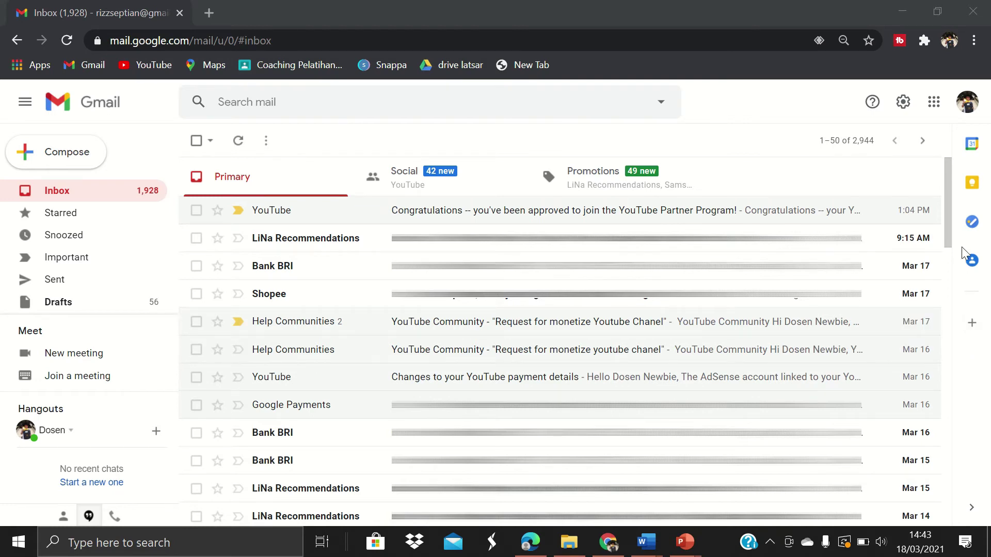
# Open the YouTube Partner Program approval email in the Gmail inbox
pyautogui.moveTo(949, 222); pyautogui.dragTo(949, 223)
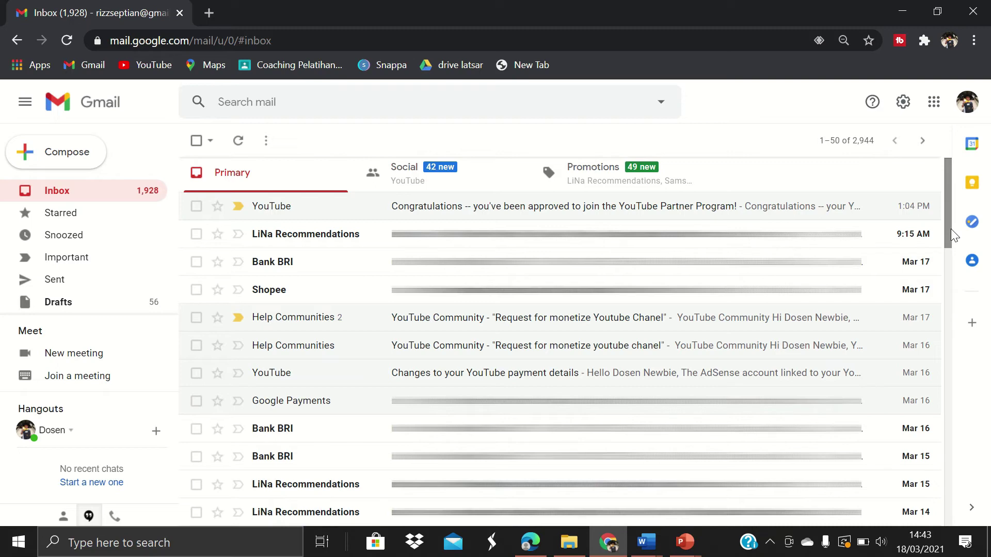
pyautogui.moveTo(951, 229); pyautogui.dragTo(949, 209)
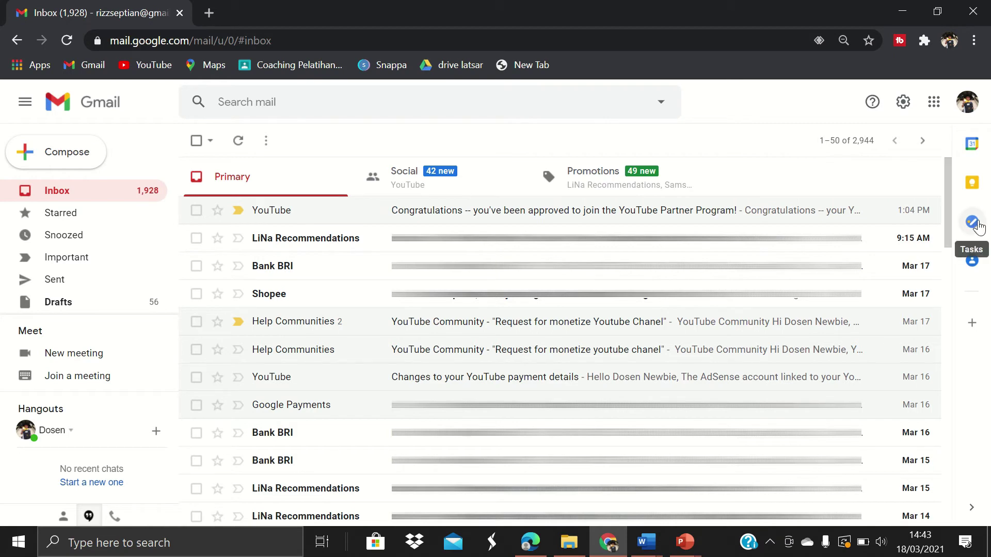
pyautogui.click(711, 221)
# Read through the approval email, then open a new browser tab
pyautogui.scroll(-1, 948, 268)
pyautogui.moveTo(949, 267); pyautogui.dragTo(962, 393)
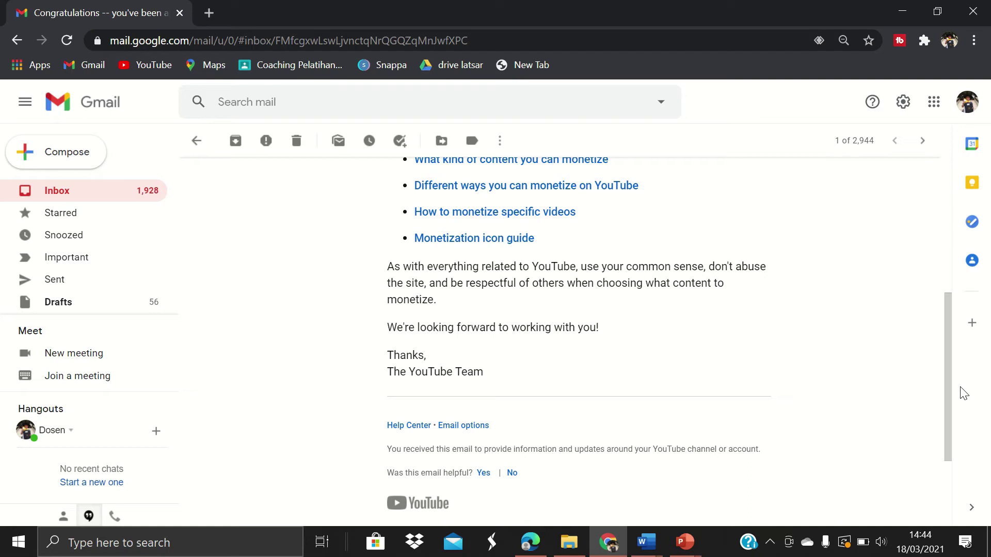
pyautogui.moveTo(948, 406); pyautogui.dragTo(950, 264)
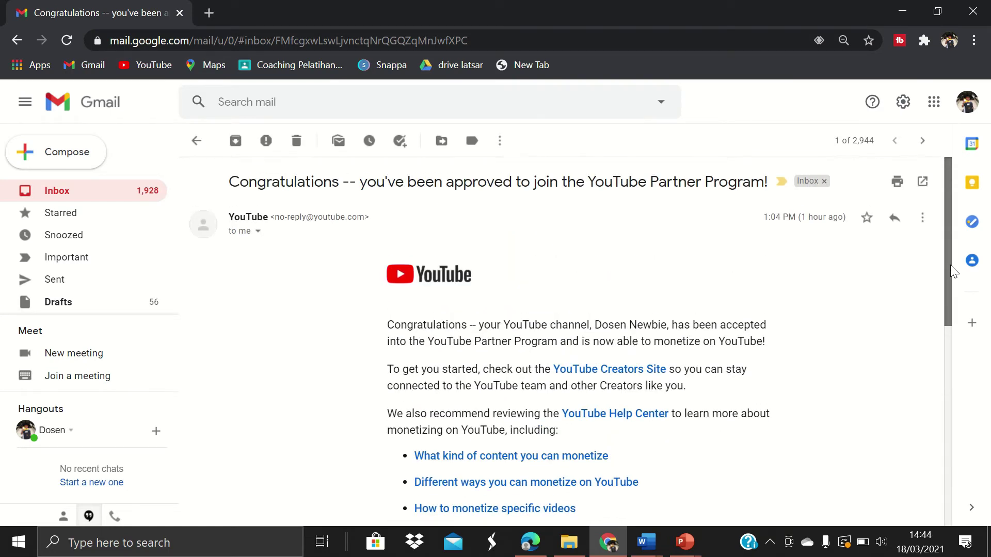
pyautogui.moveTo(950, 267); pyautogui.dragTo(948, 289)
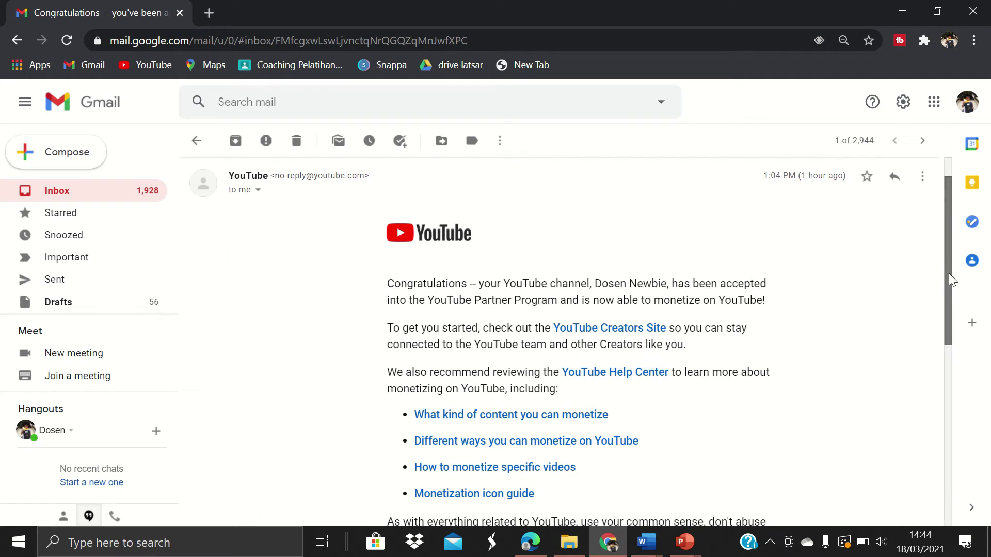
pyautogui.scroll(-1, 948, 274)
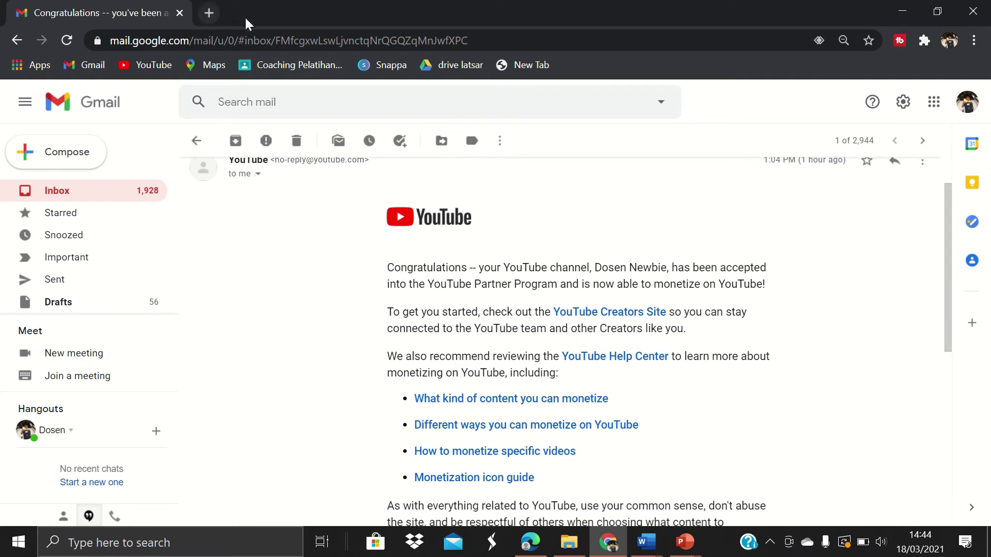
pyautogui.click(217, 14)
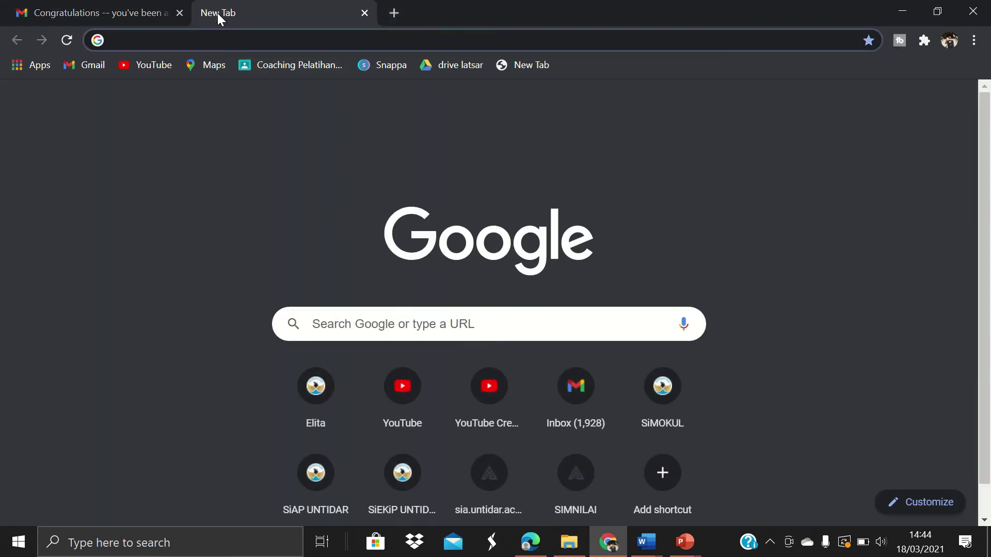
# Open YouTube Studio's Channel monetization page and the Advertiser-friendly content guidelines in another tab
pyautogui.click(482, 387)
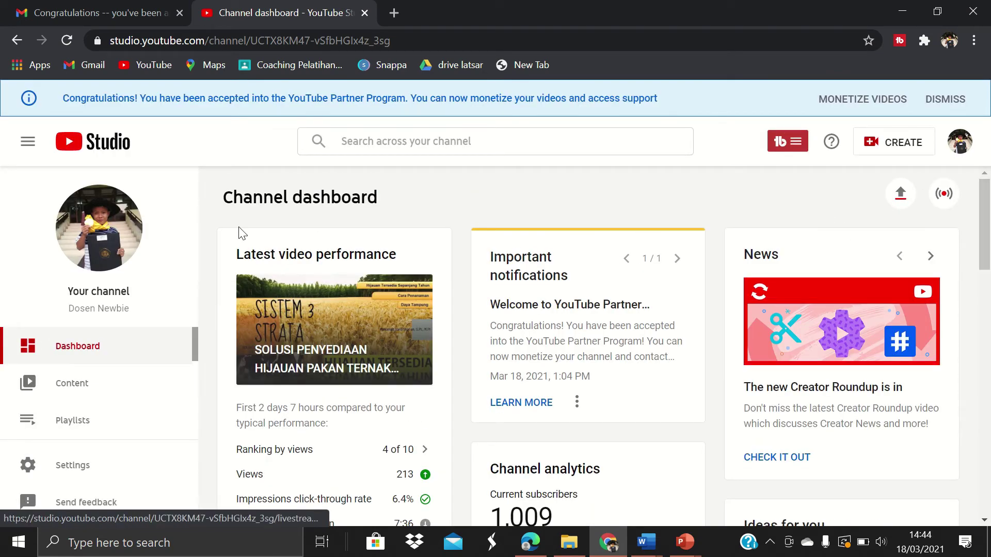
pyautogui.moveTo(196, 340); pyautogui.dragTo(192, 413)
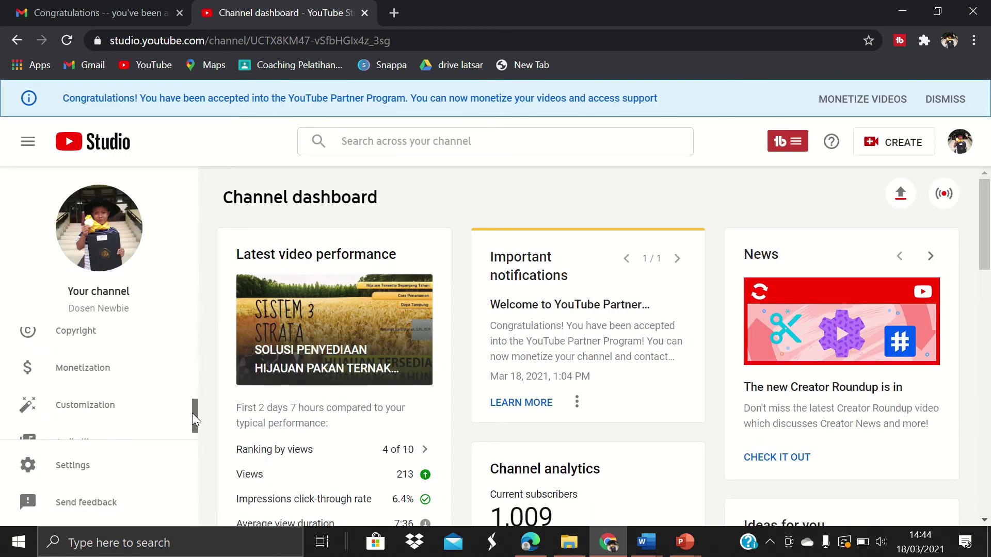
pyautogui.click(107, 375)
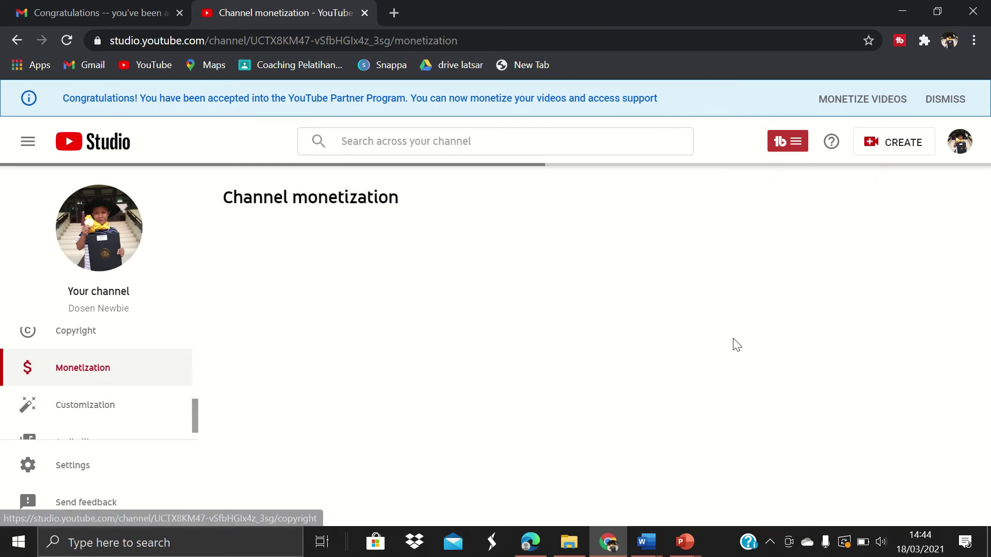
pyautogui.moveTo(985, 232); pyautogui.dragTo(988, 374)
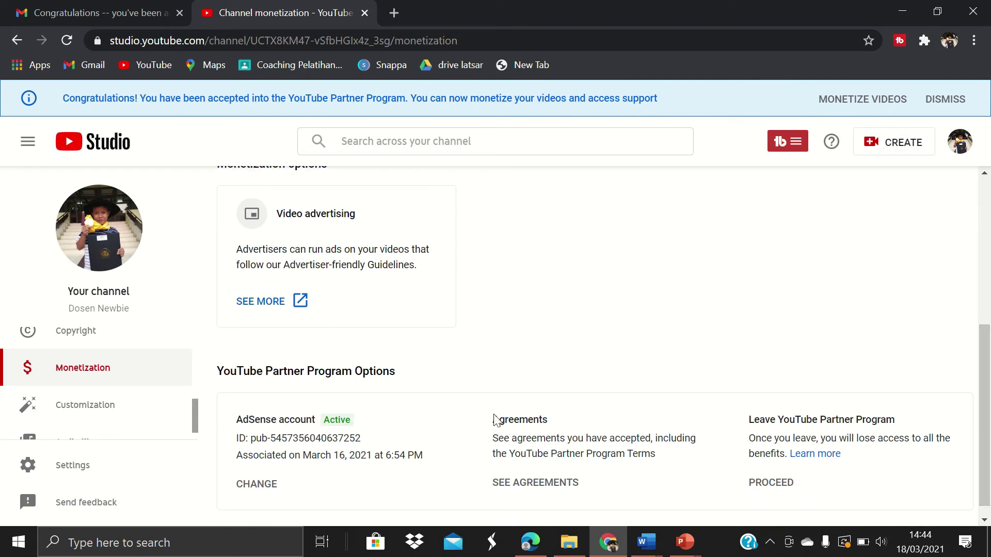
pyautogui.moveTo(984, 413); pyautogui.dragTo(984, 268)
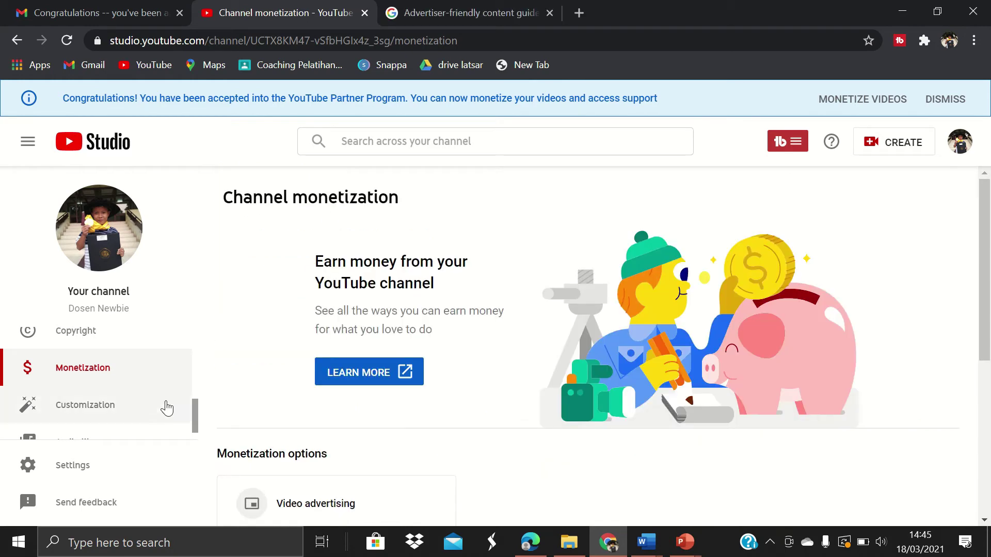
pyautogui.moveTo(196, 411); pyautogui.dragTo(210, 305)
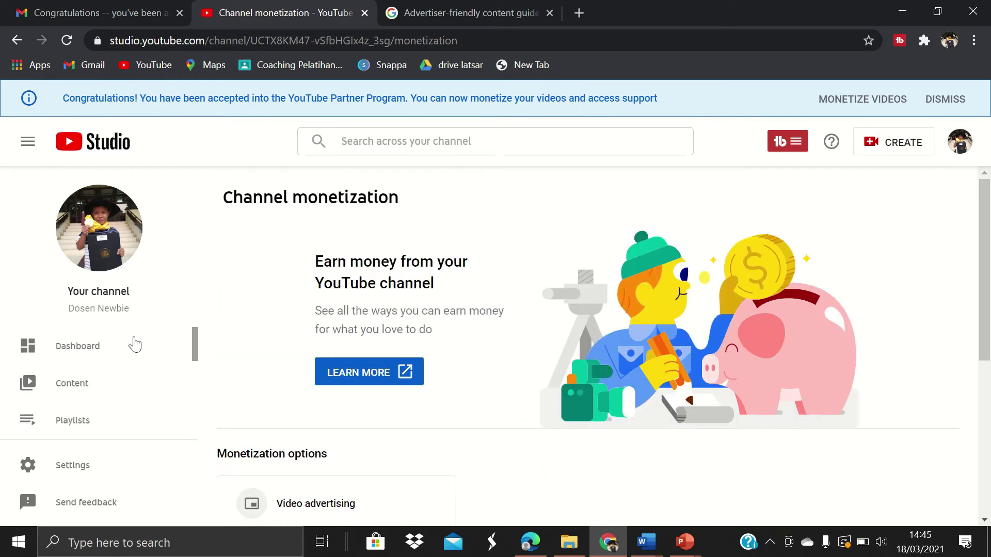
# In Content, turn monetization On for the Mar 16 video and save
pyautogui.click(99, 388)
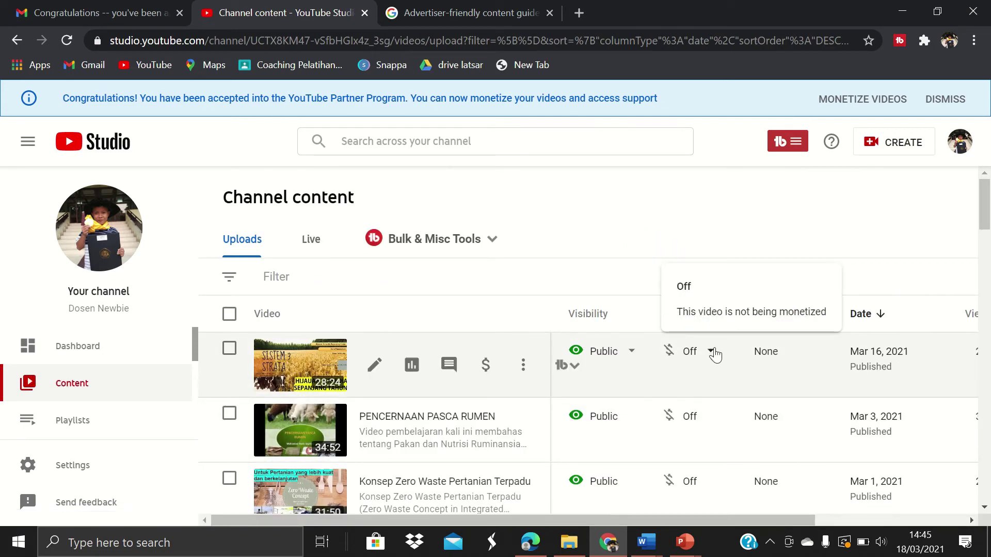
pyautogui.scroll(-2, 742, 501)
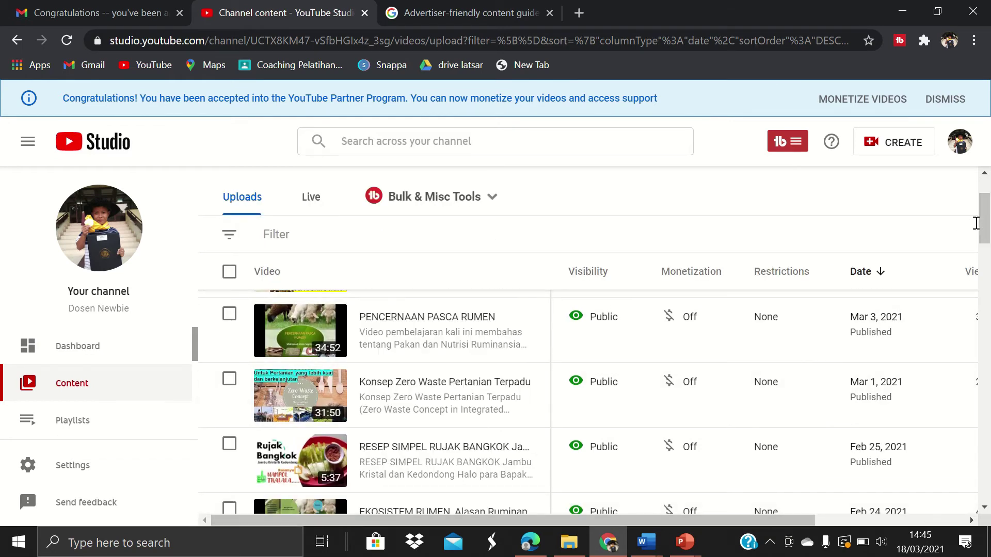
pyautogui.scroll(1, 983, 231)
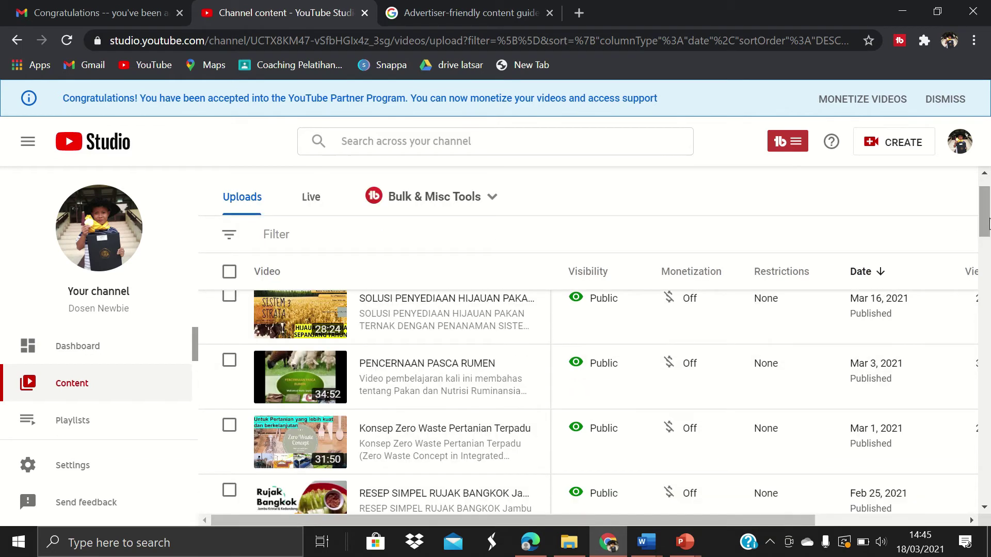
pyautogui.click(690, 305)
pyautogui.click(692, 306)
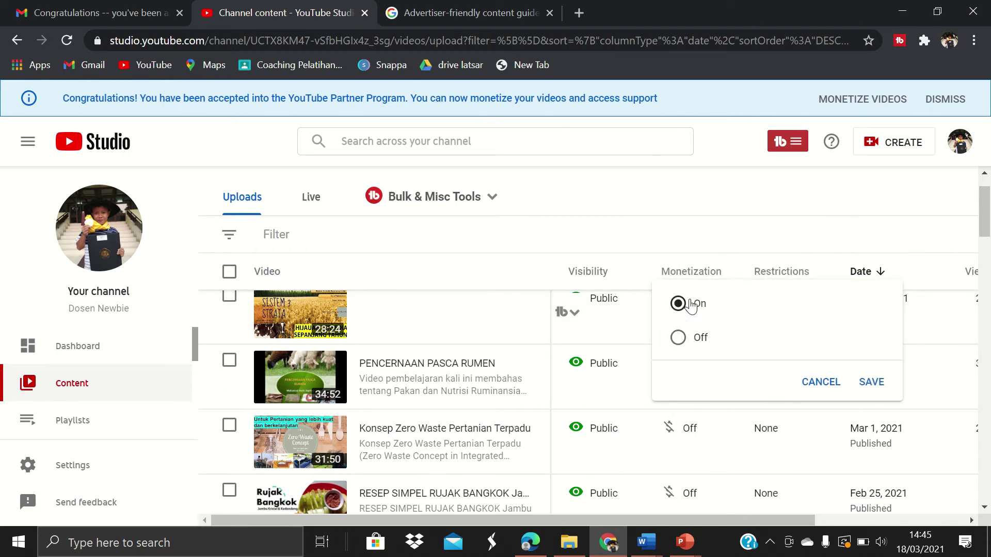
pyautogui.click(867, 384)
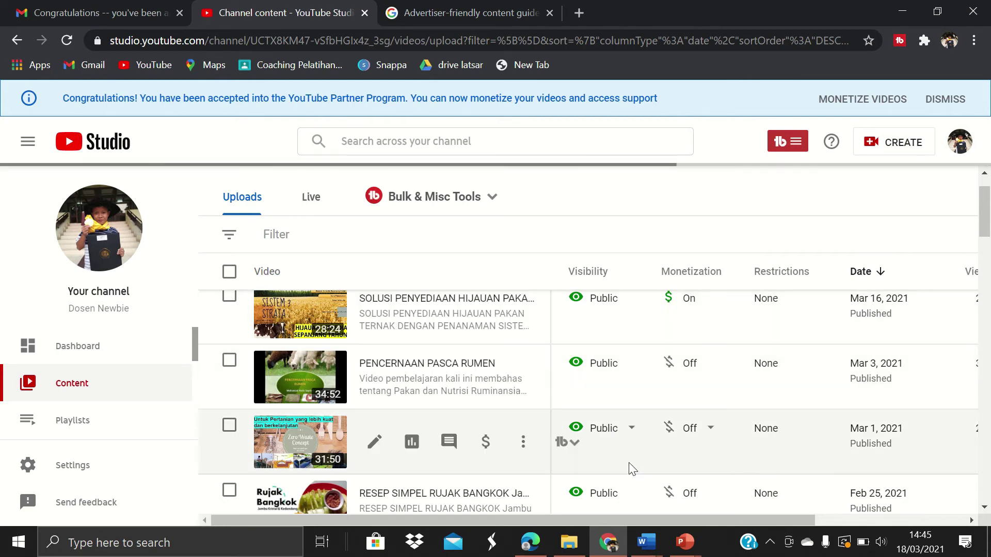
# Turn monetization On for the Mar 1 Zero Waste video and save
pyautogui.moveTo(555, 520)
pyautogui.mouseDown()
pyautogui.moveTo(650, 520)
pyautogui.moveTo(546, 519)
pyautogui.mouseUp()
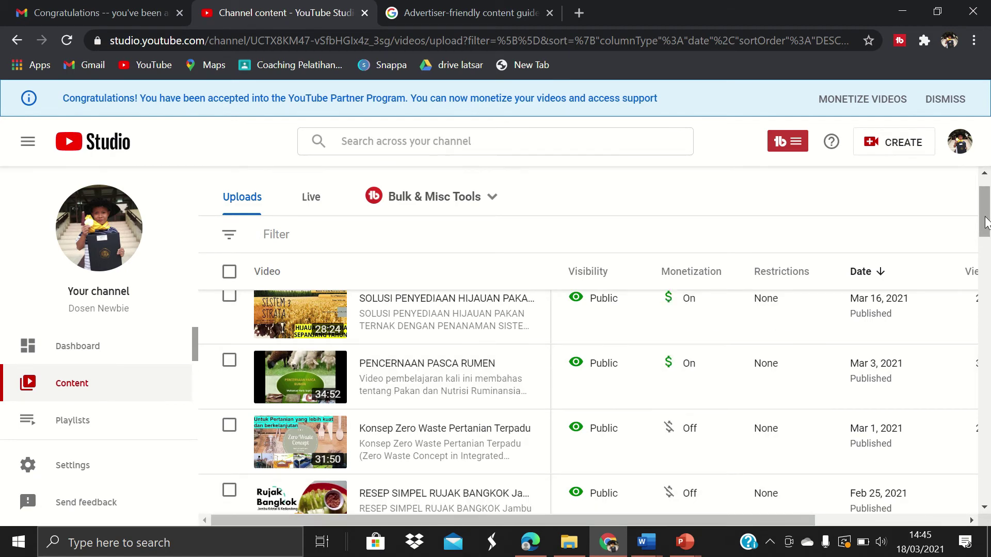
pyautogui.moveTo(986, 223); pyautogui.dragTo(986, 228)
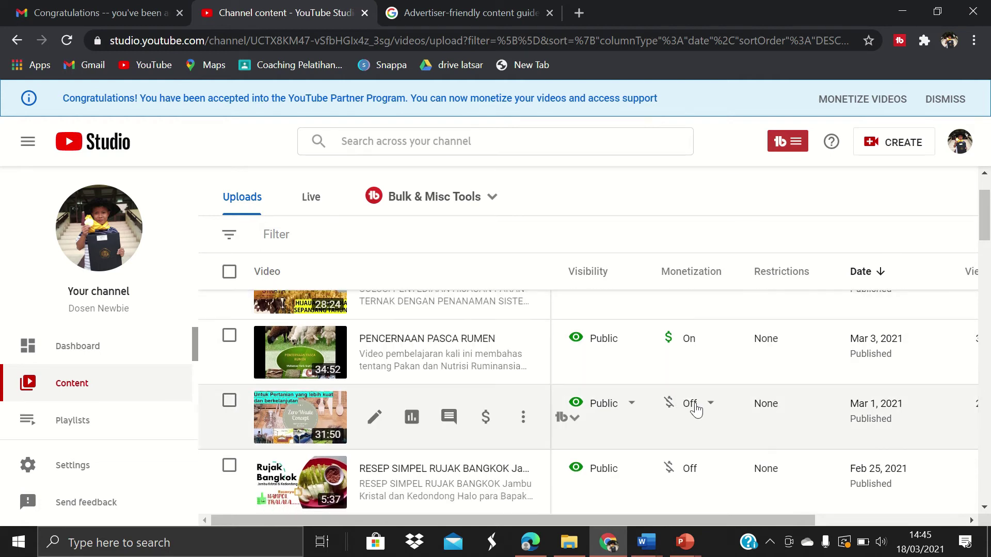
pyautogui.click(695, 408)
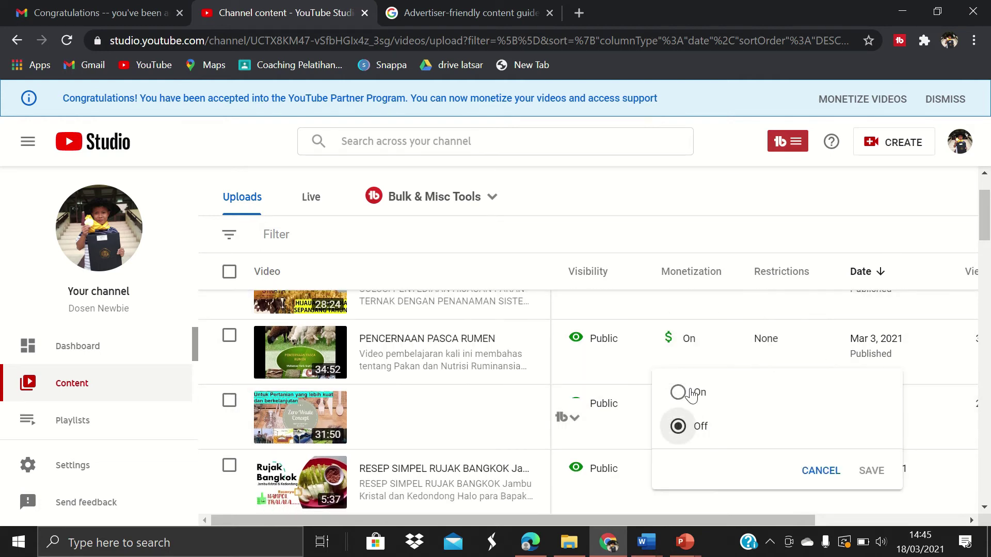
pyautogui.click(691, 396)
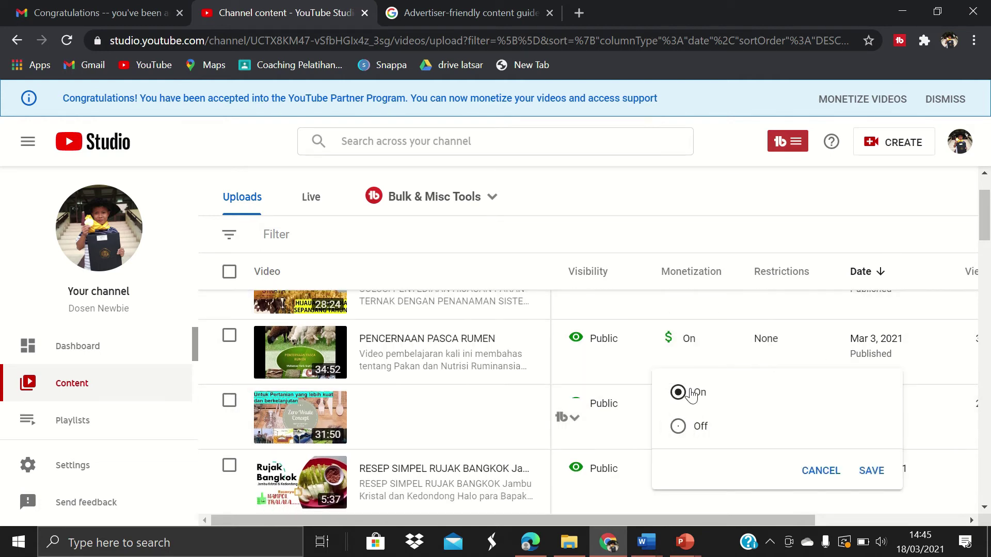
pyautogui.click(871, 470)
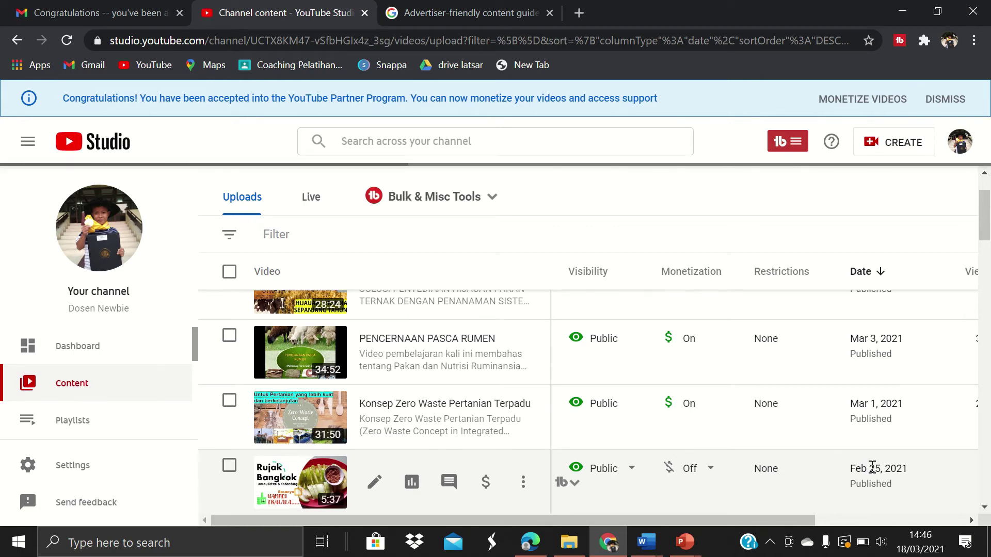
# Open the newest video's analytics page
pyautogui.scroll(3, 986, 196)
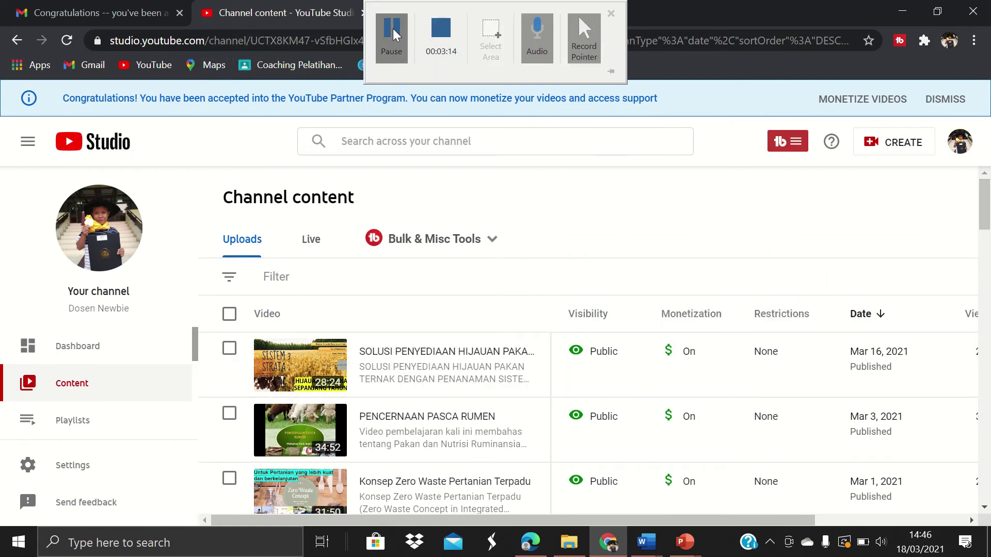
pyautogui.moveTo(692, 383)
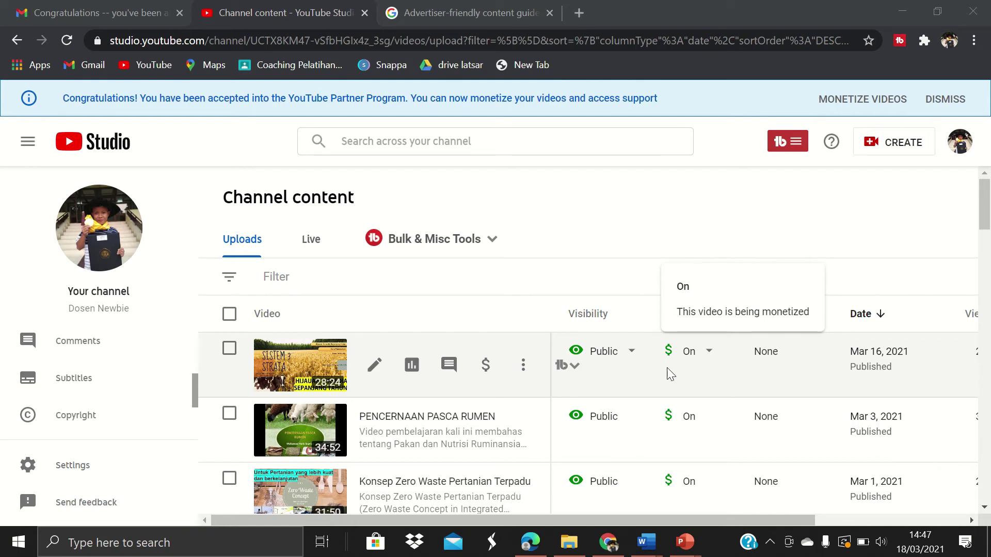
pyautogui.click(411, 366)
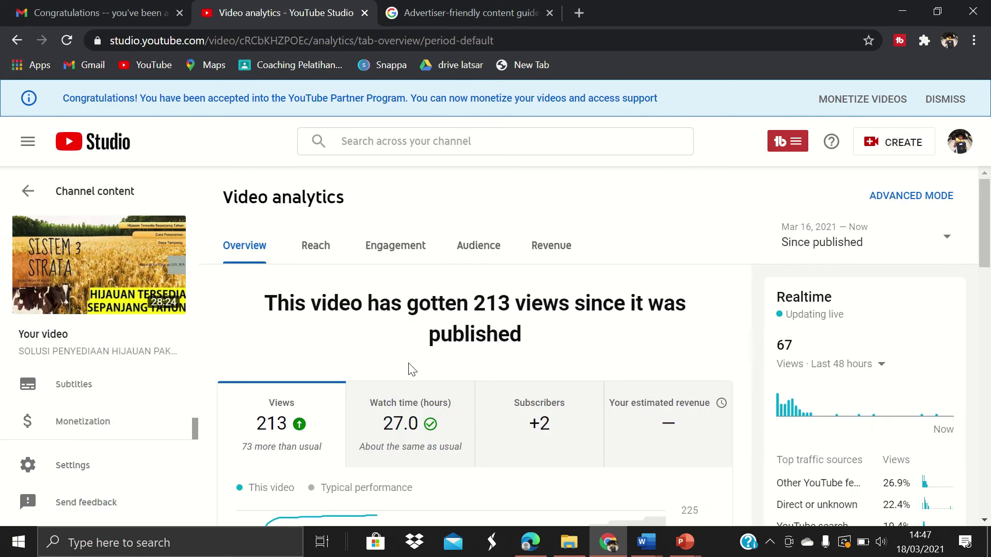
# Open this video's Monetization settings and review its ad types
pyautogui.scroll(-1, 986, 206)
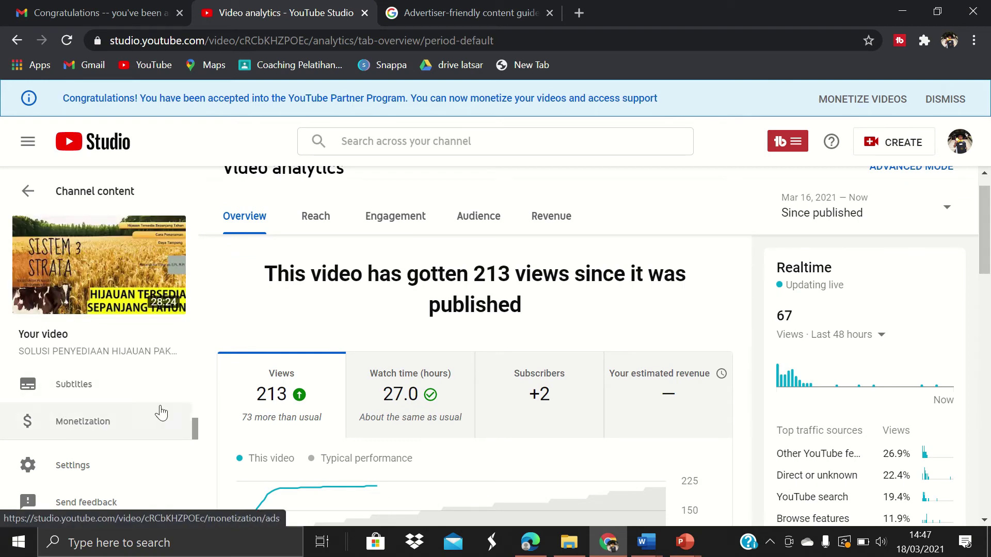
pyautogui.click(132, 425)
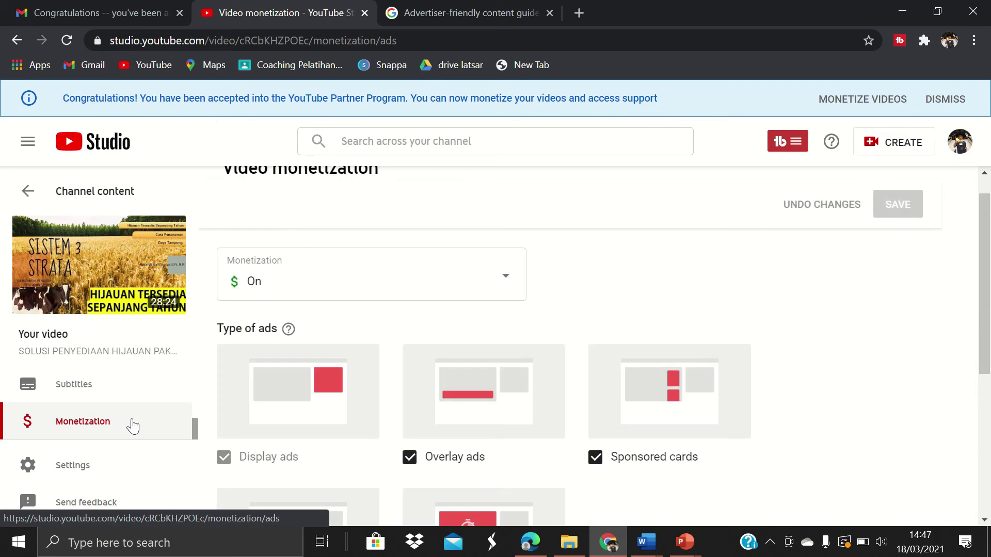
pyautogui.moveTo(979, 299); pyautogui.dragTo(989, 363)
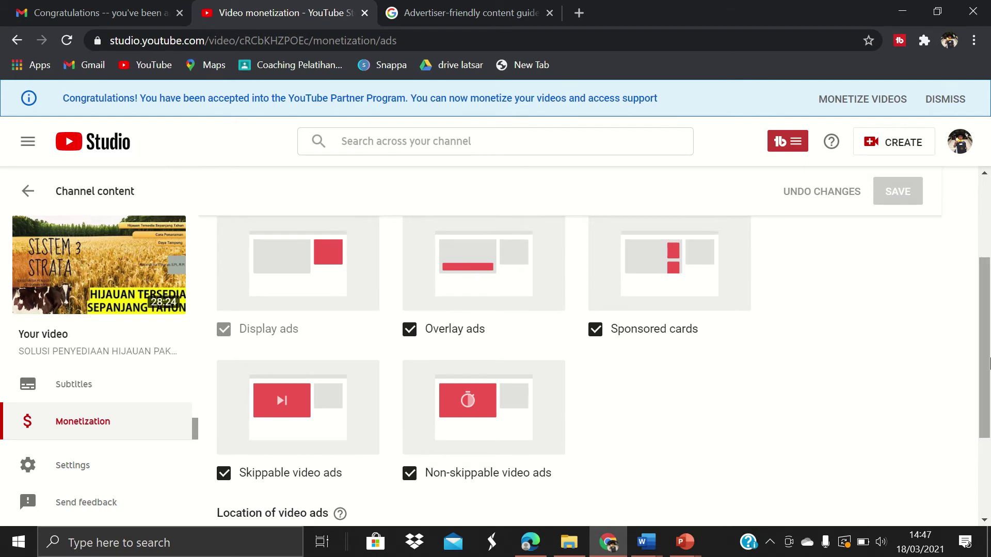
pyautogui.scroll(1, 613, 365)
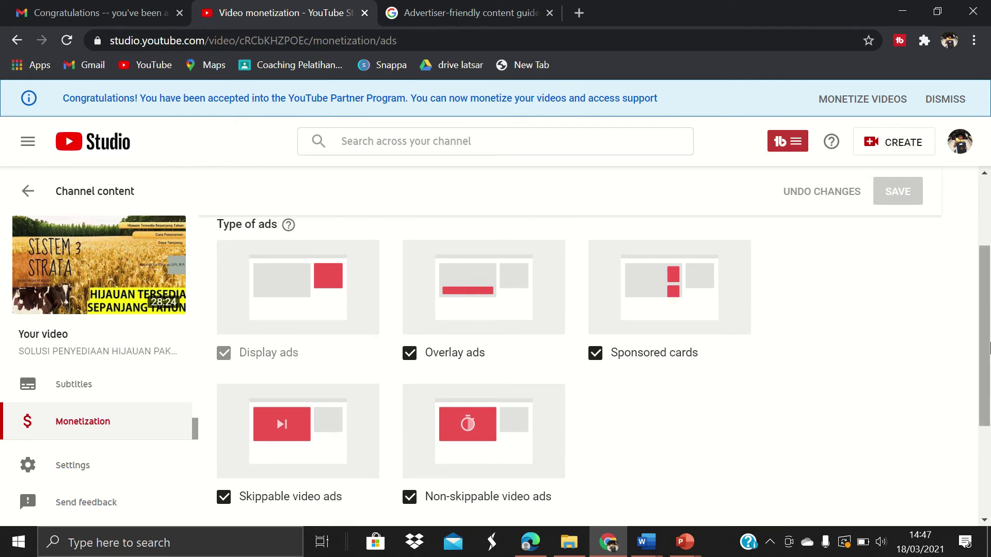
pyautogui.scroll(-1, 424, 299)
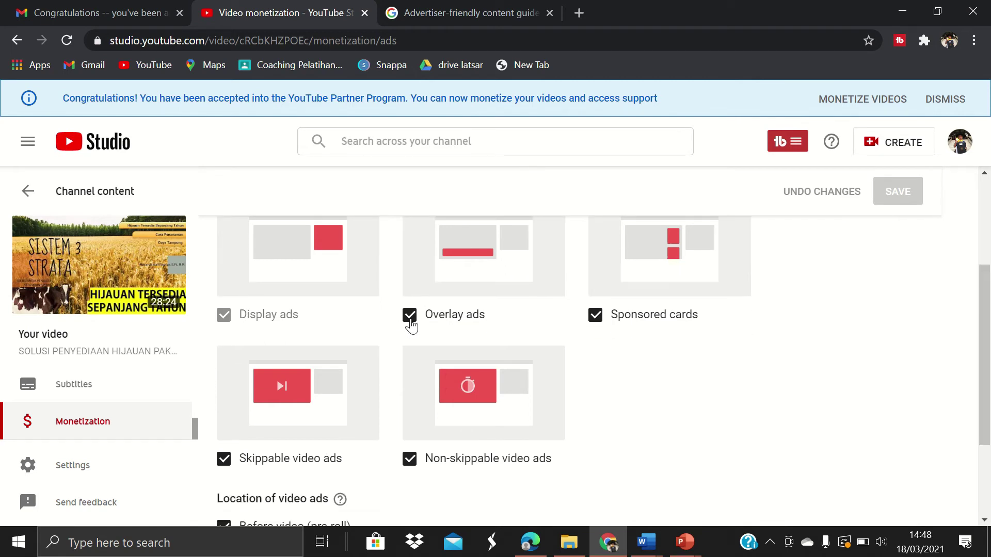
# Toggle Overlay ads off and back on so all ad types stay enabled, then open Manage mid-rolls
pyautogui.click(411, 325)
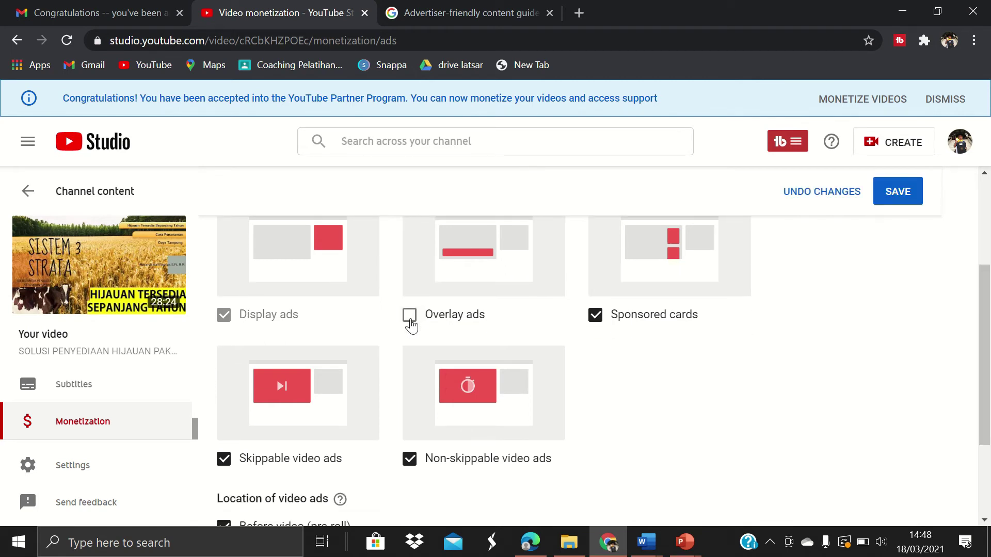
pyautogui.click(411, 324)
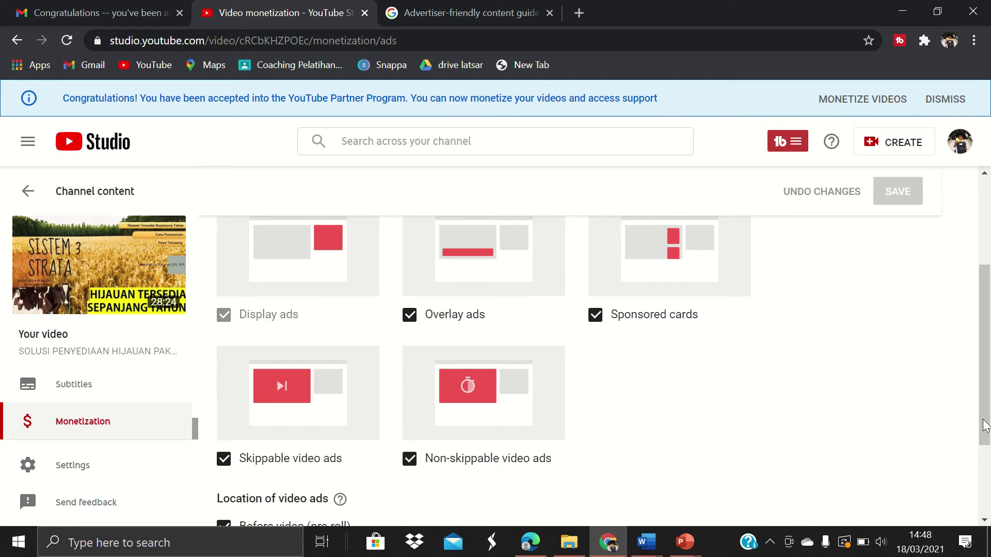
pyautogui.moveTo(988, 392); pyautogui.dragTo(989, 460)
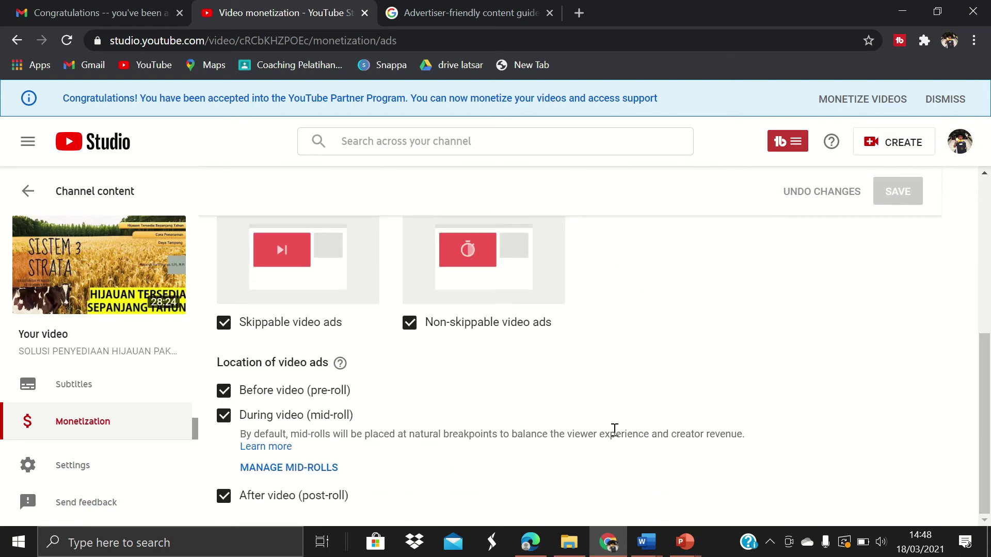
pyautogui.click(315, 468)
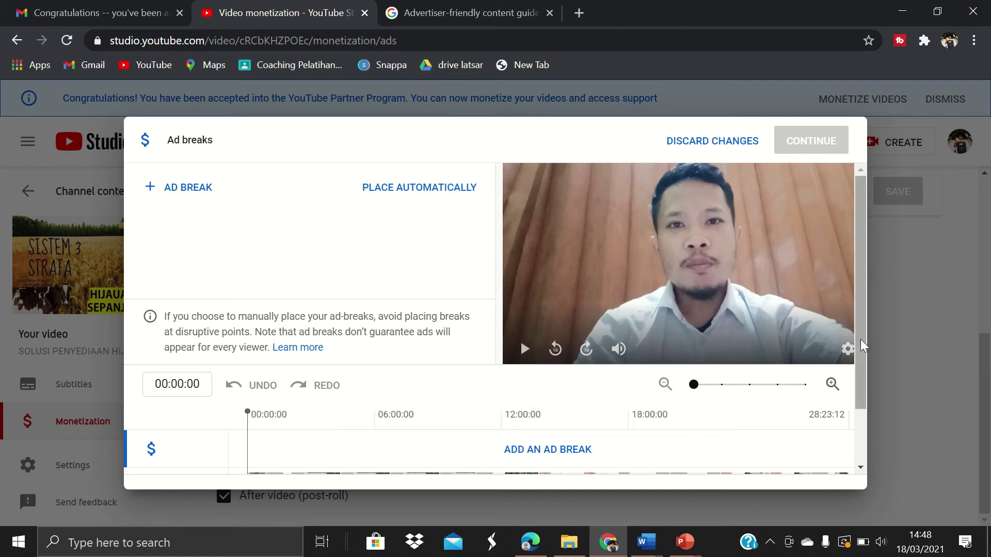
# Add mid-roll ad breaks at 00:00:00 and 06:02:19
pyautogui.scroll(-2, 849, 346)
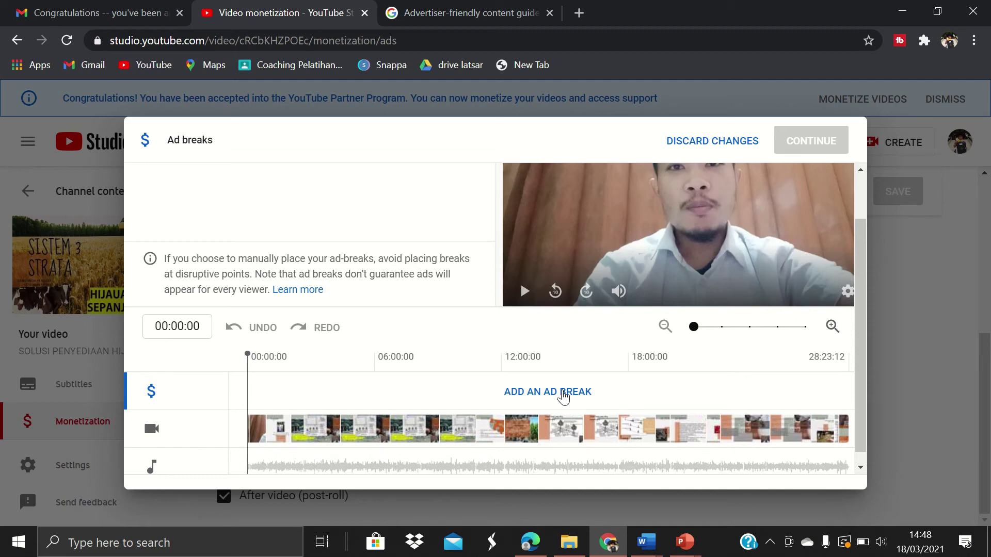
pyautogui.click(563, 395)
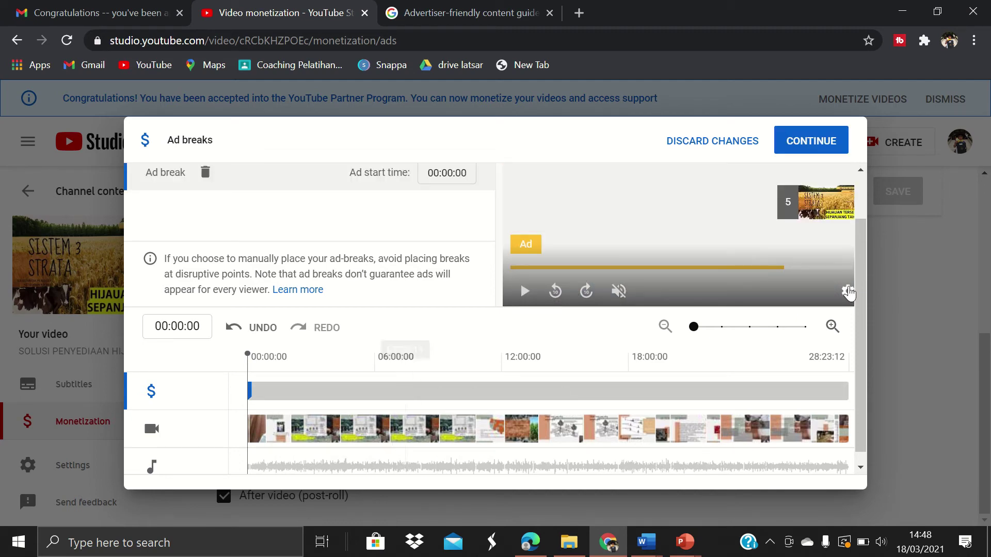
pyautogui.moveTo(861, 290); pyautogui.dragTo(864, 258)
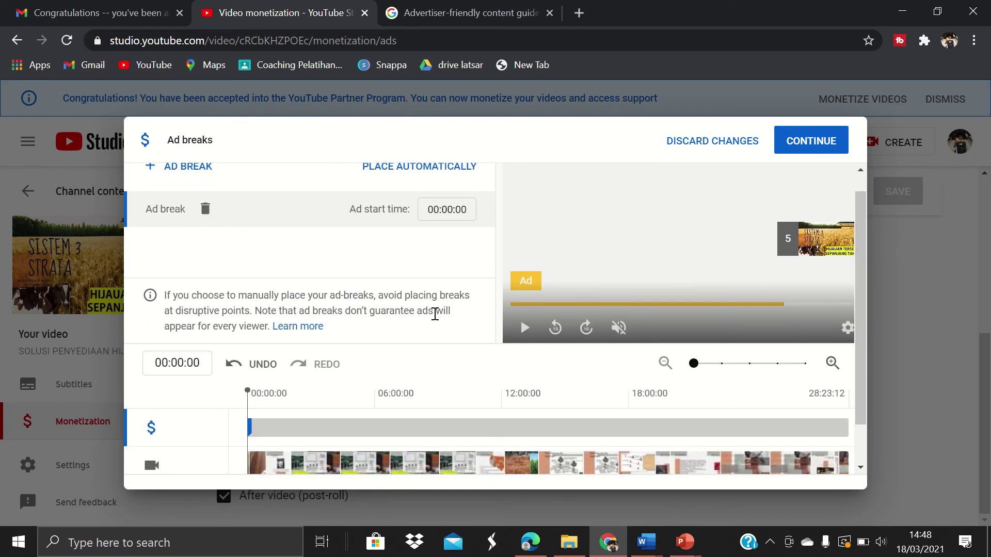
pyautogui.click(293, 396)
pyautogui.click(319, 404)
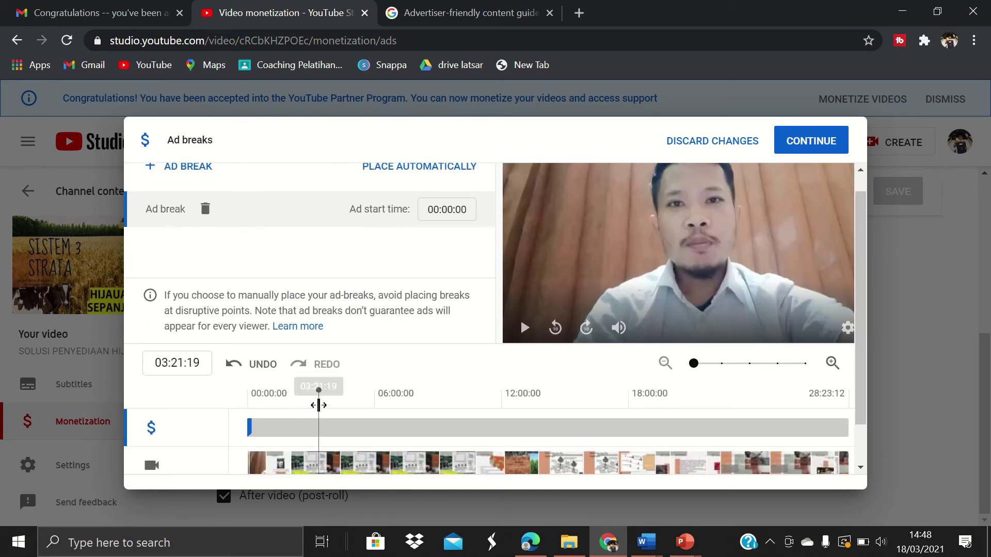
pyautogui.click(525, 327)
pyautogui.scroll(1, 524, 330)
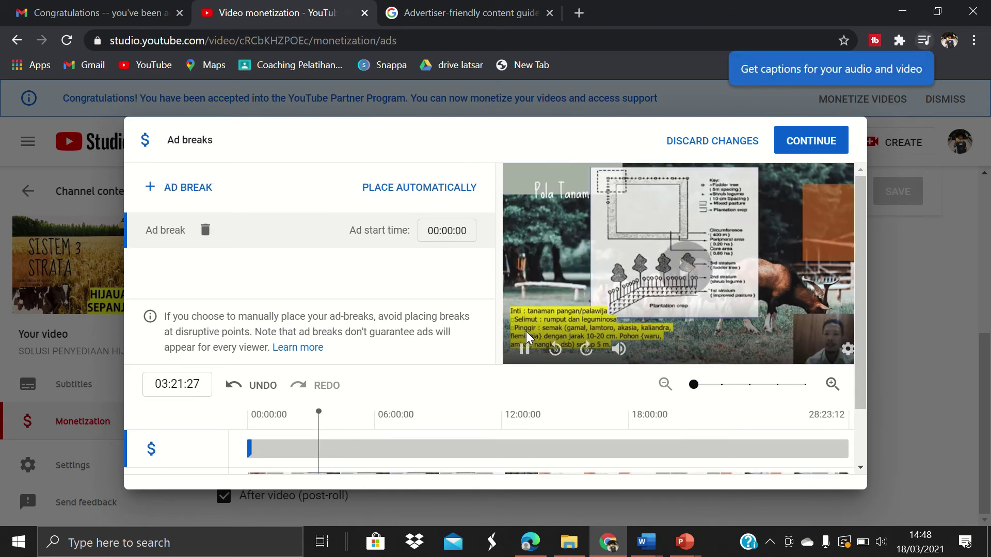
pyautogui.click(376, 418)
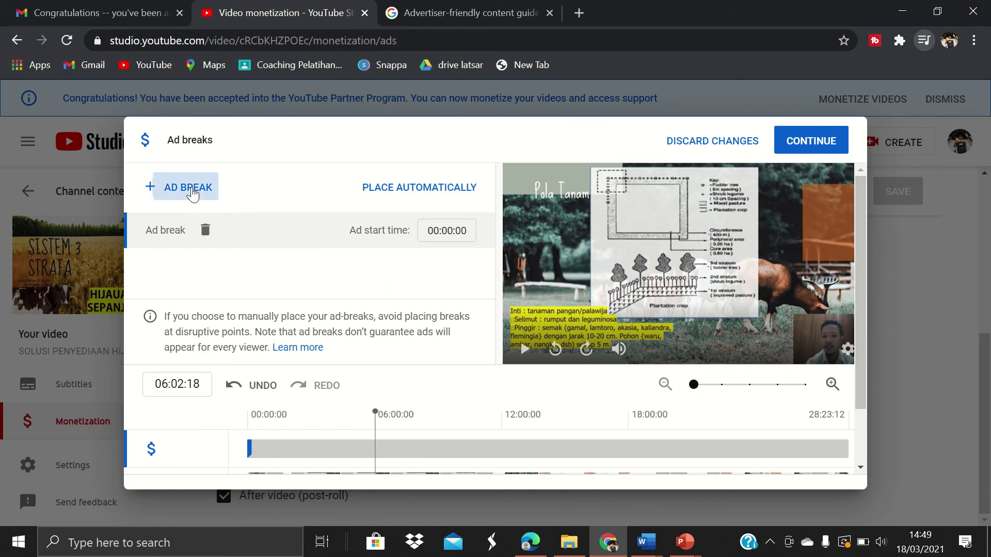
pyautogui.click(189, 188)
# Add ad breaks at 13:22:02 and the video's end, then apply them with Continue
pyautogui.click(530, 449)
pyautogui.click(185, 190)
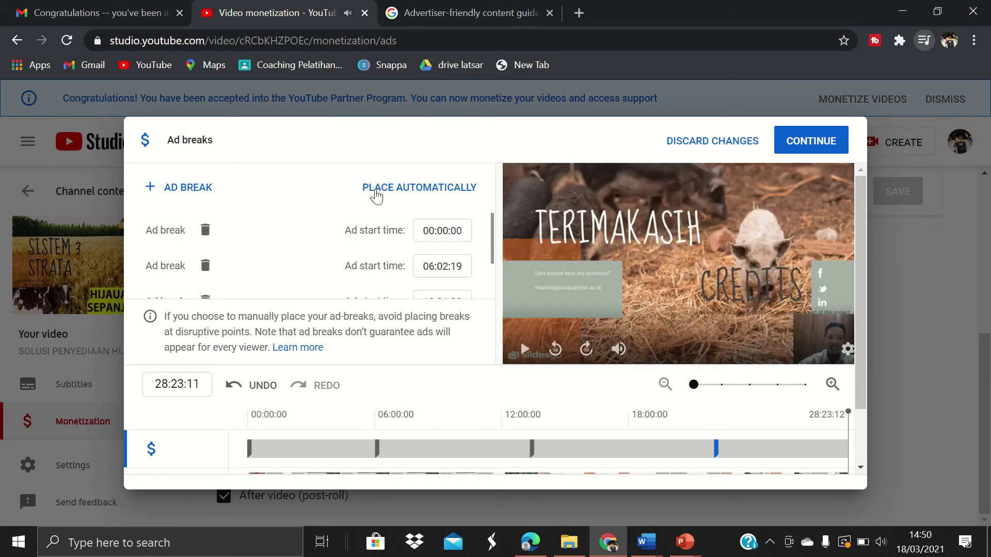
pyautogui.click(183, 192)
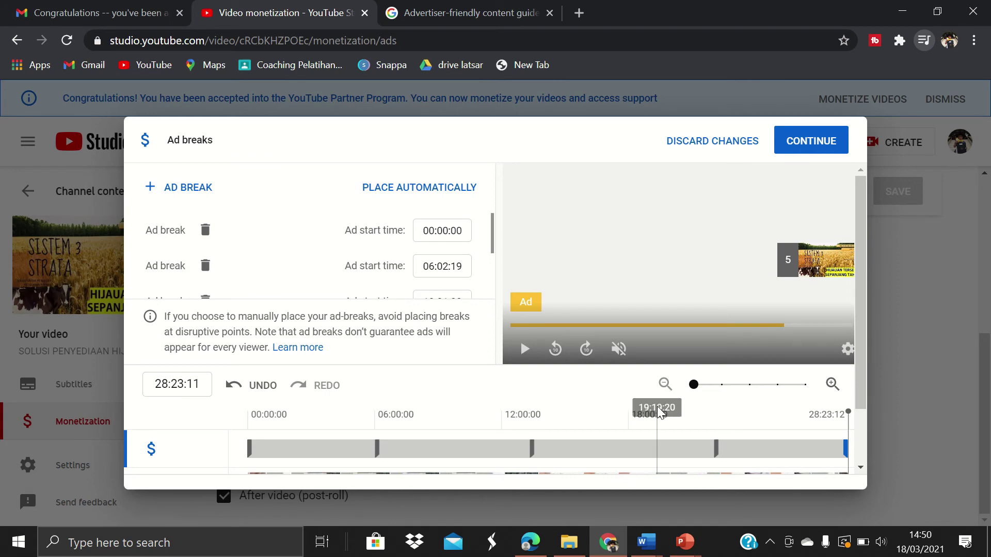
pyautogui.moveTo(859, 315); pyautogui.dragTo(860, 341)
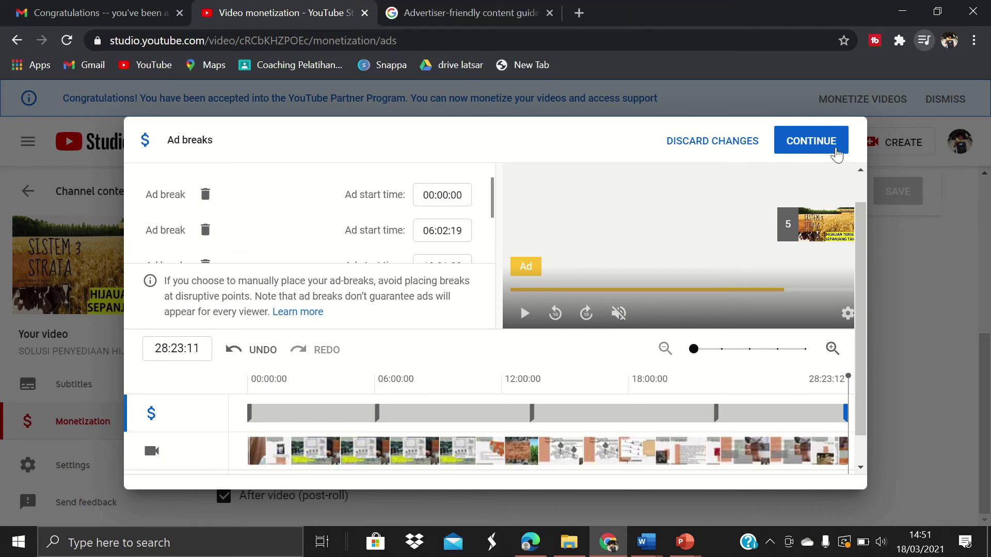
pyautogui.click(835, 149)
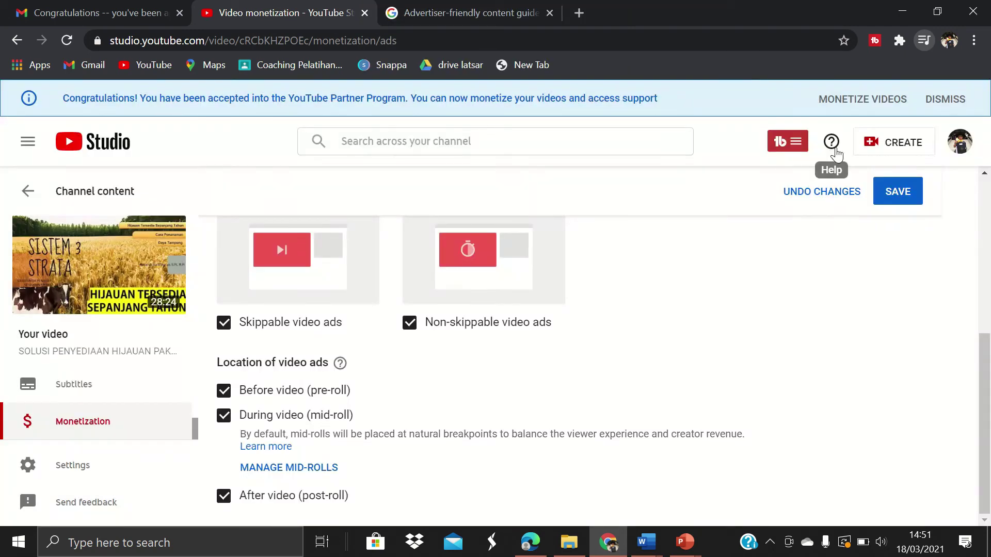
# Save the video's monetization settings with the new ad breaks and go back to Channel content
pyautogui.moveTo(983, 357); pyautogui.dragTo(983, 202)
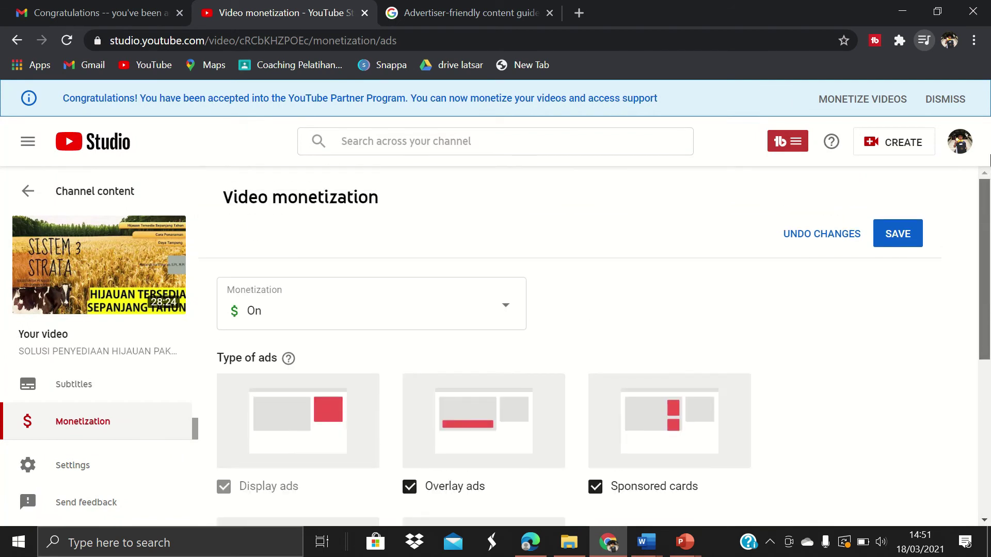
pyautogui.click(883, 236)
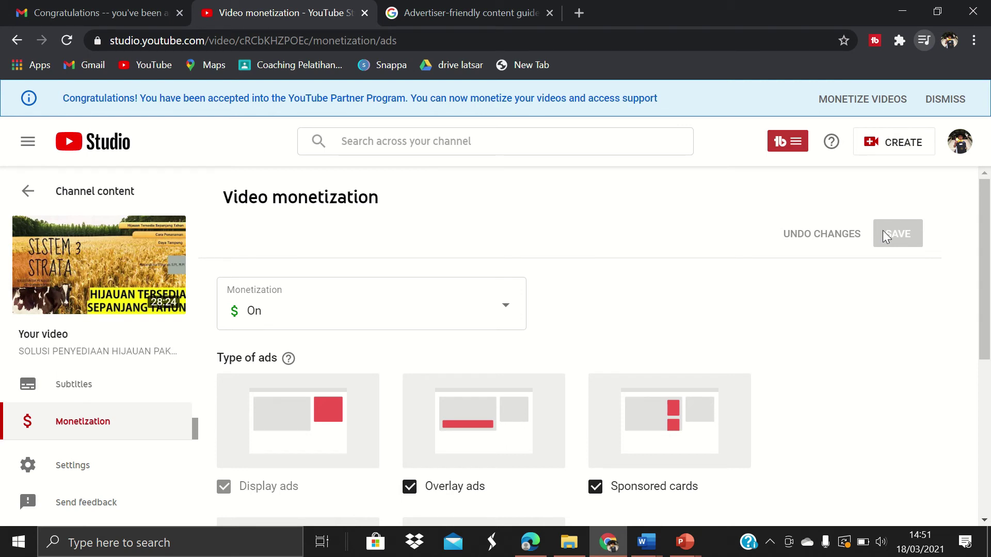
pyautogui.moveTo(983, 298); pyautogui.dragTo(970, 330)
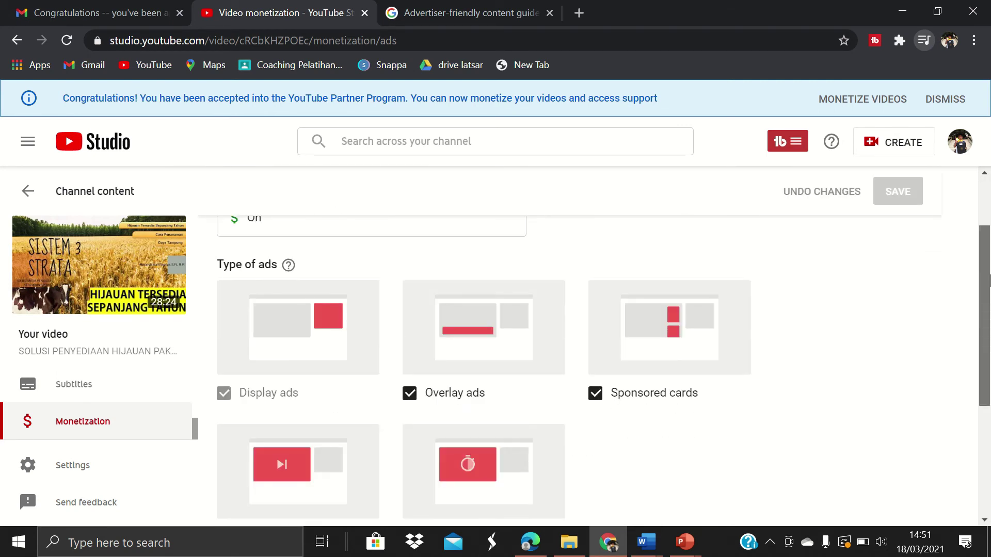
pyautogui.click(47, 189)
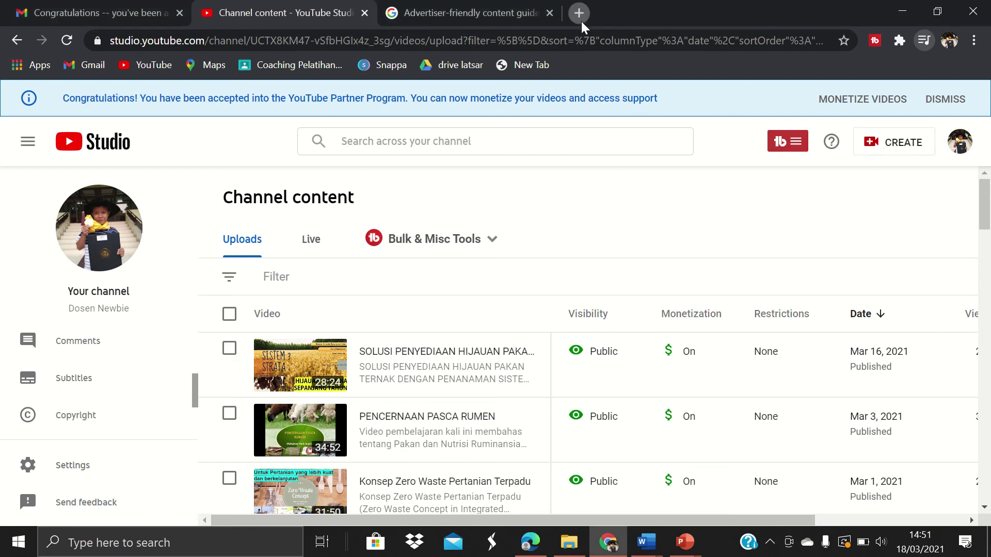
# In a new tab, search YouTube for the creator's channel and open its newest three-strata forage video
pyautogui.click(580, 14)
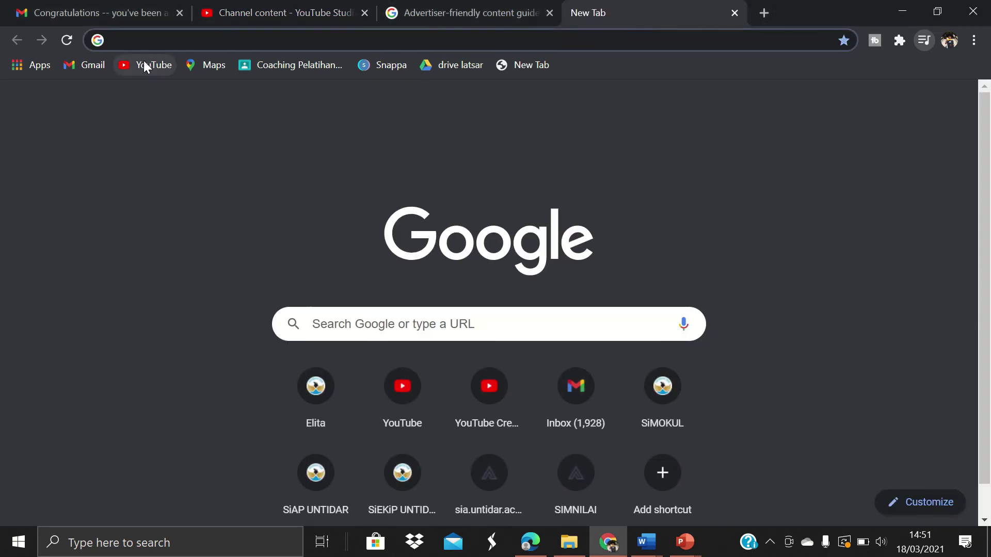
pyautogui.click(144, 64)
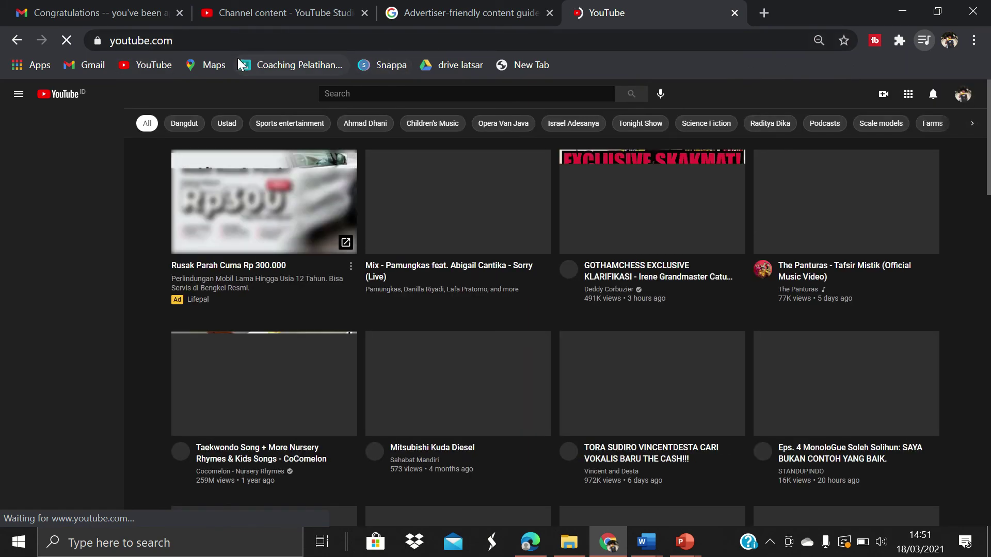
pyautogui.click(585, 96)
pyautogui.write('d')
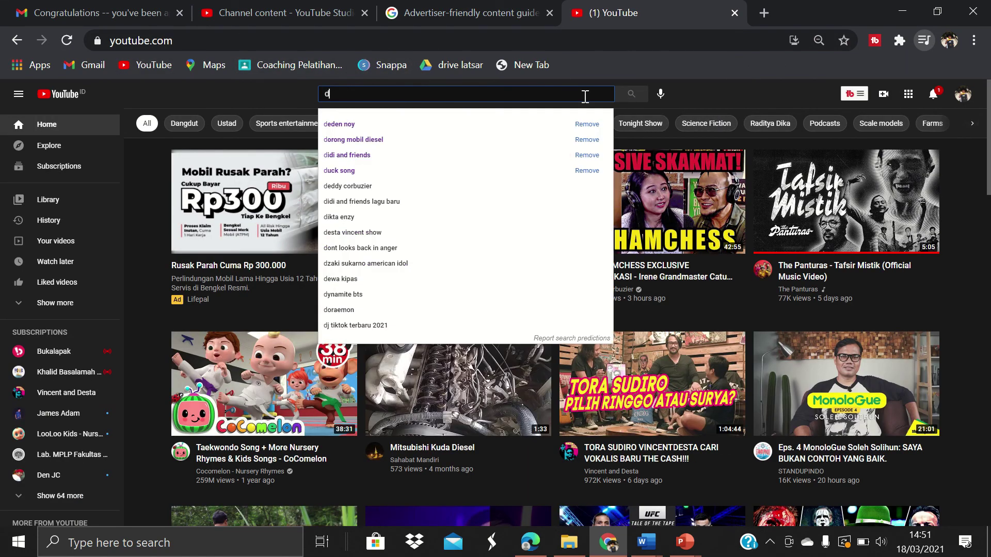
pyautogui.write('ose')
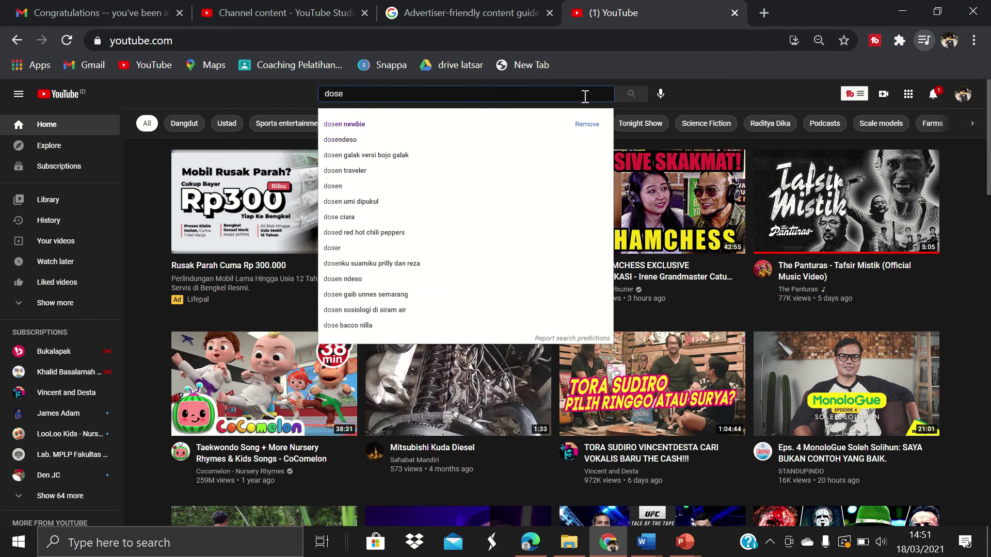
pyautogui.click(521, 127)
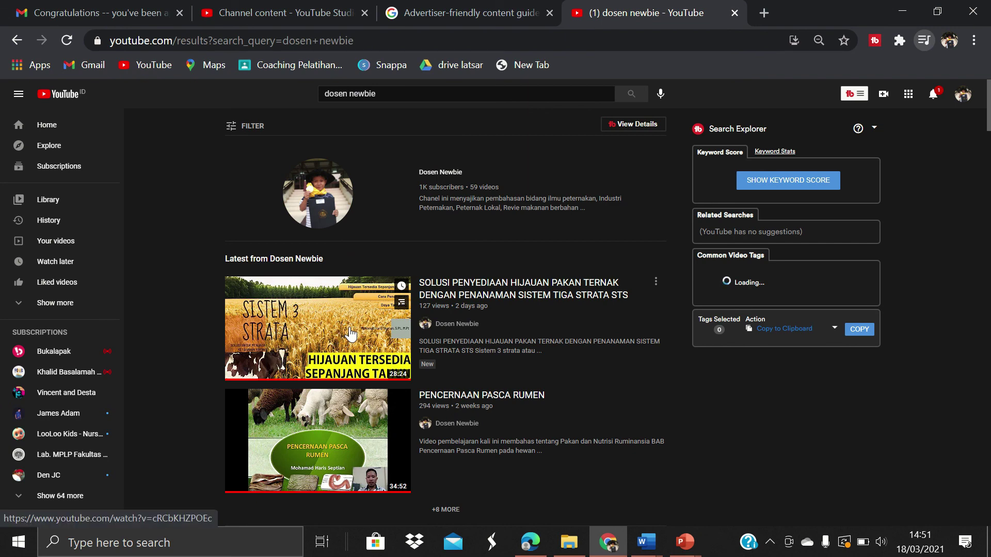
pyautogui.click(351, 335)
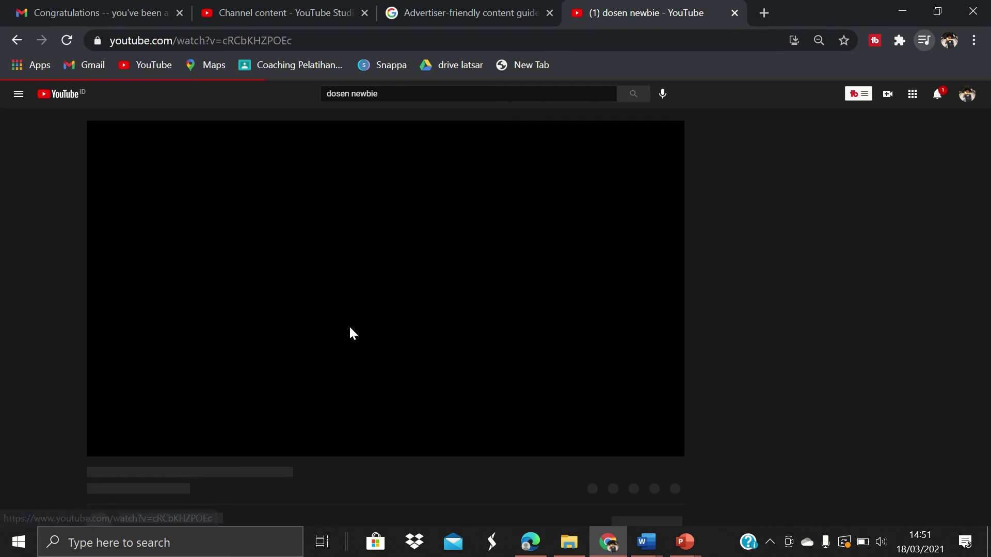